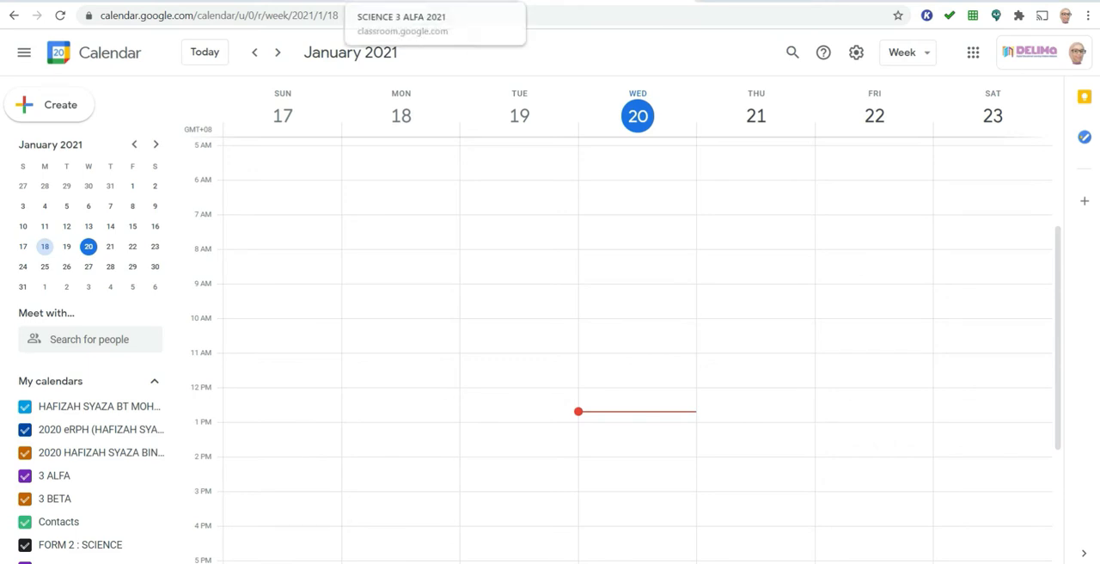
- Switch to Google Classroom and open the classwork of the FORM 3 SCIENCE class
{"action": "left_click", "coordinate": [447, 1]}
{"action": "left_click", "coordinate": [24, 53]}
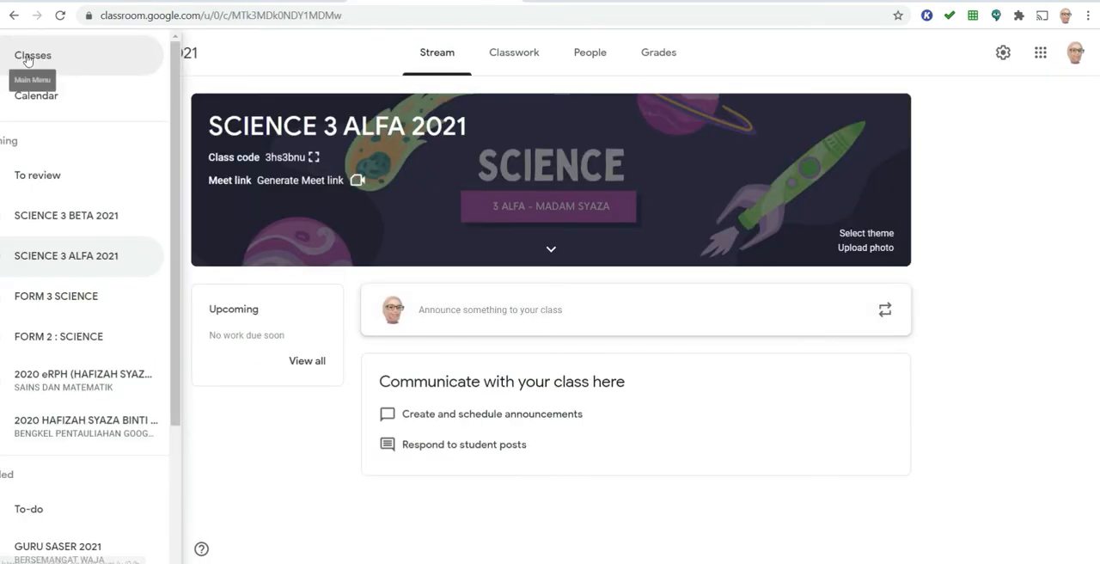
{"action": "left_click", "coordinate": [89, 297]}
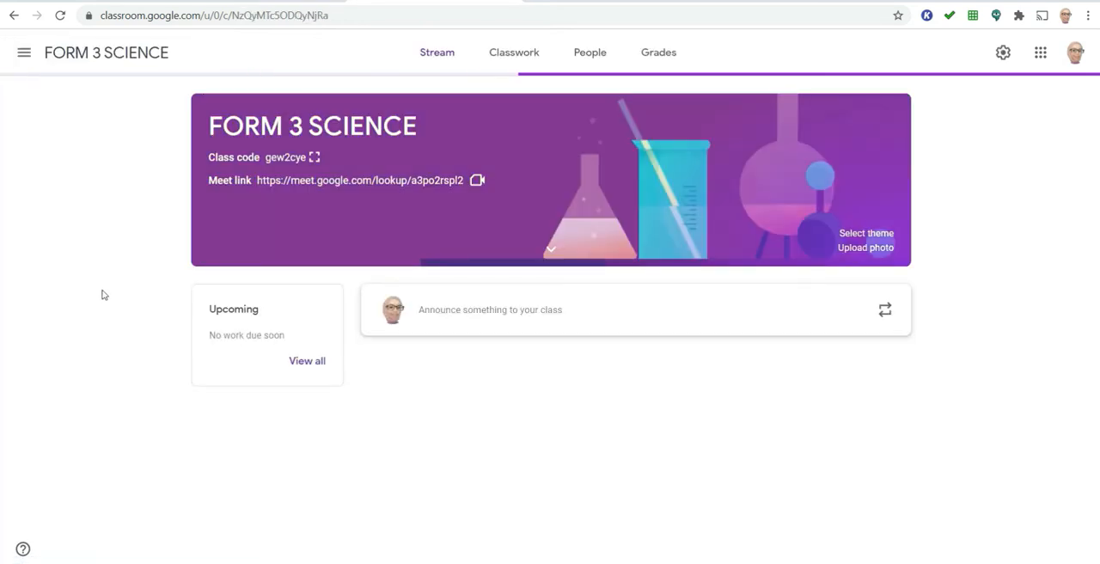
{"action": "left_click", "coordinate": [489, 55]}
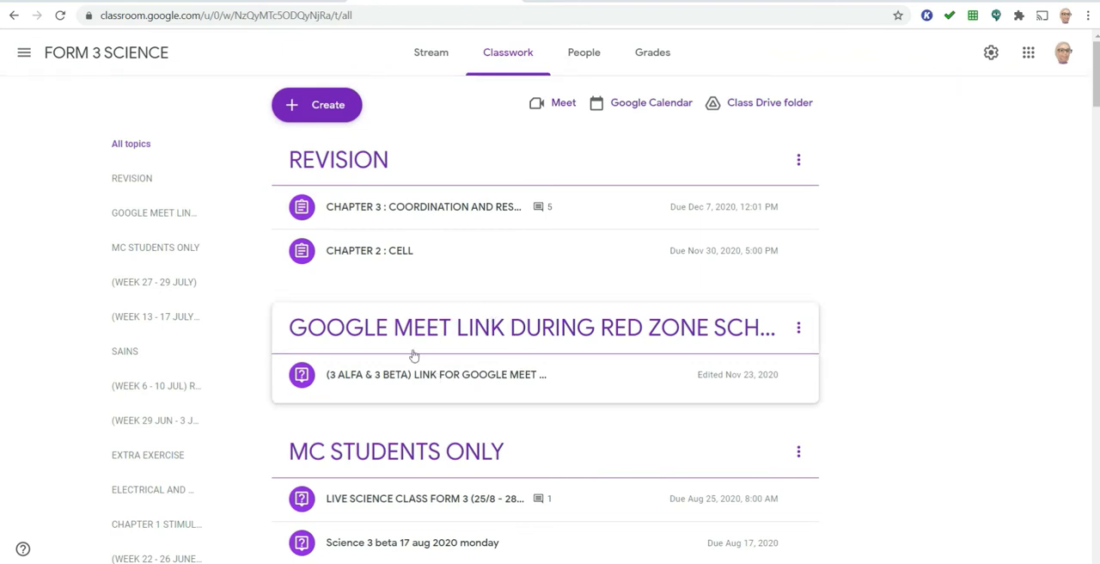
- Open the "(3 ALFA & 3 BETA) LINK FOR GOOGLE MEET" question and view its full instructions
{"action": "left_click", "coordinate": [463, 380]}
{"action": "scroll", "coordinate": [463, 380], "scroll_direction": "down", "scroll_amount": 1}
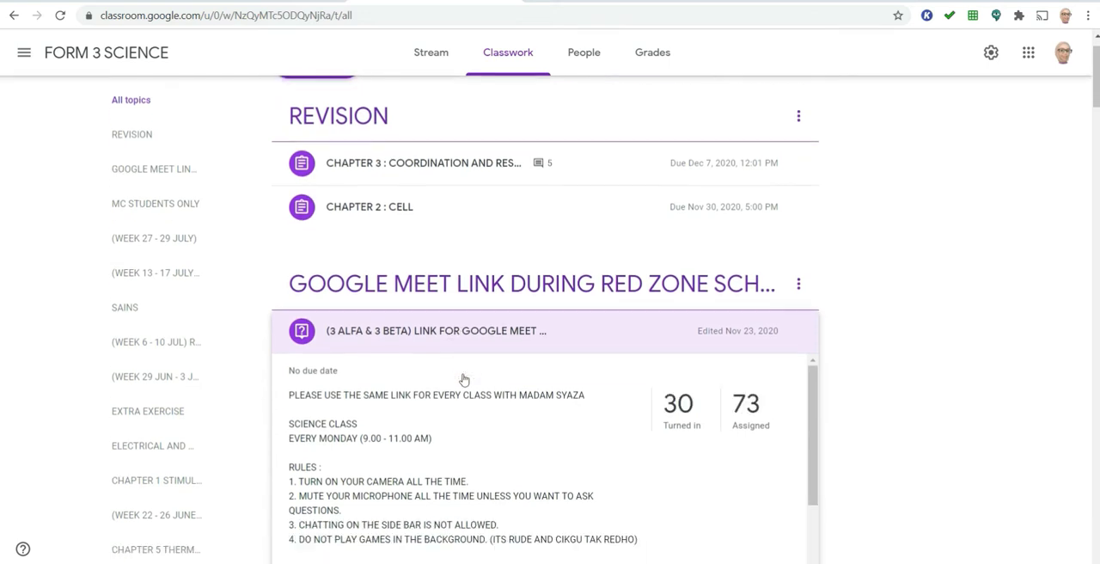
{"action": "scroll", "coordinate": [463, 379], "scroll_direction": "down", "scroll_amount": 2}
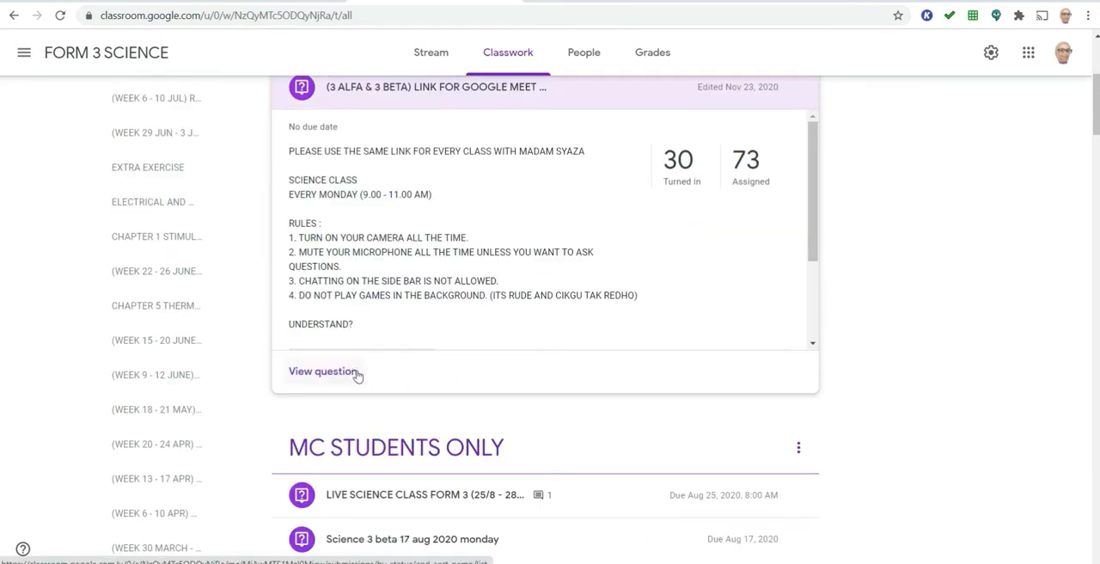
{"action": "left_click", "coordinate": [356, 375]}
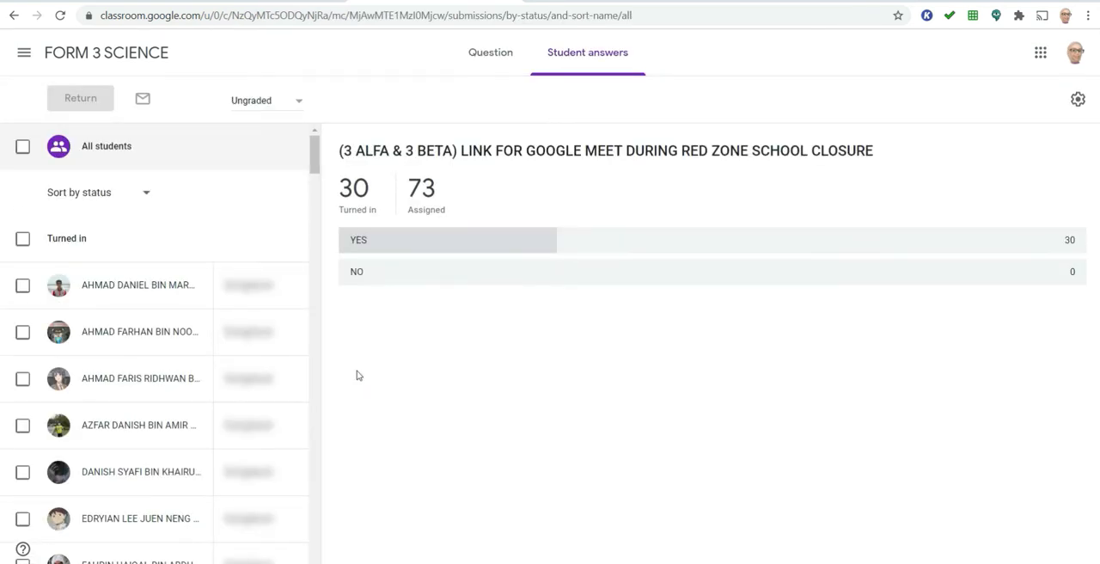
{"action": "left_click", "coordinate": [509, 59]}
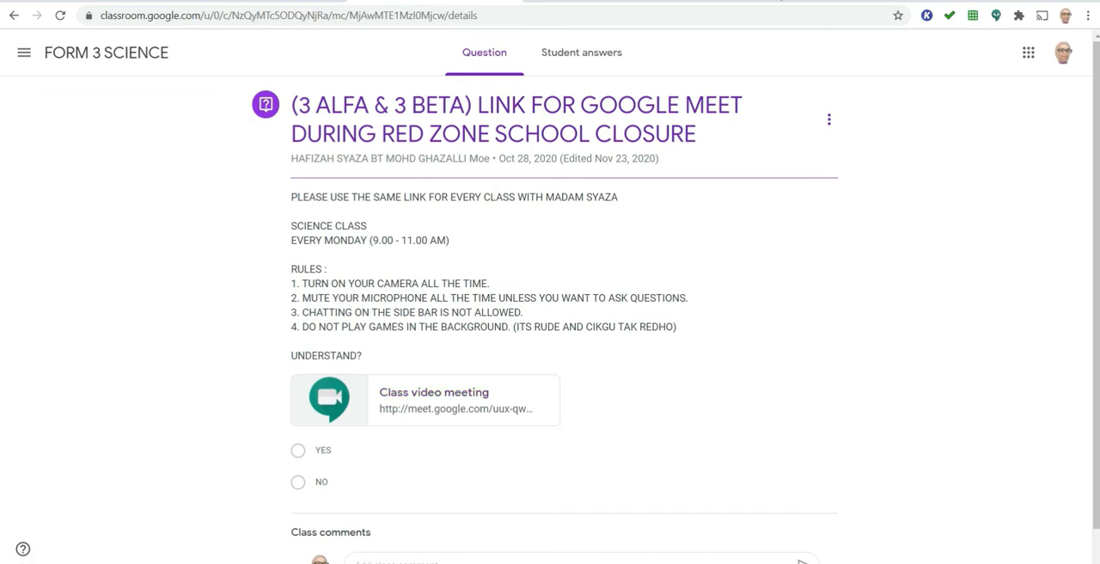
- Switch to Google Calendar and show the week of January 24 to 30, 2021
{"action": "left_click", "coordinate": [1030, 60]}
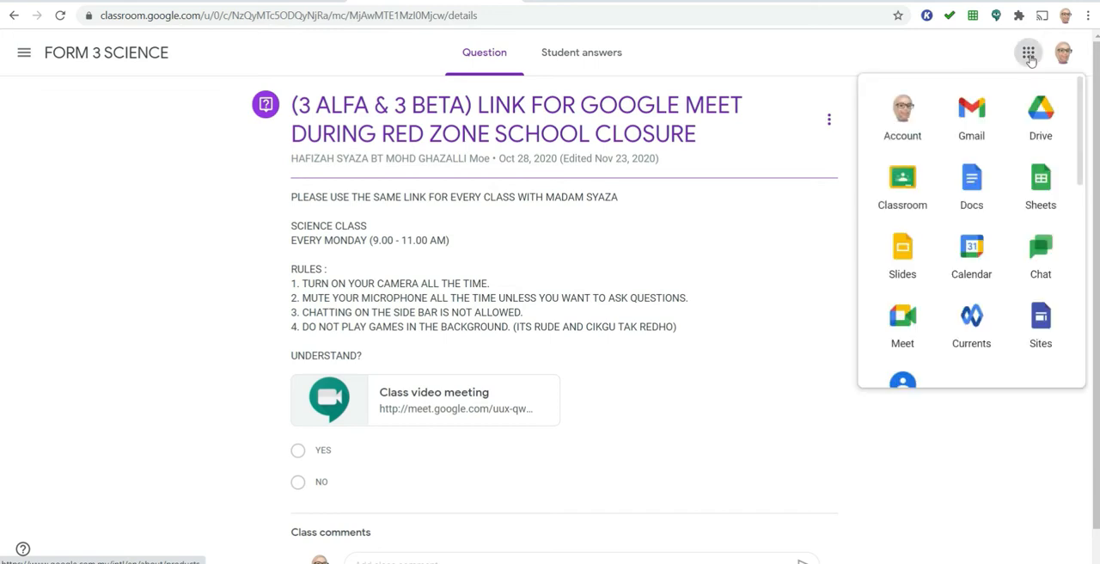
{"action": "left_click", "coordinate": [972, 260]}
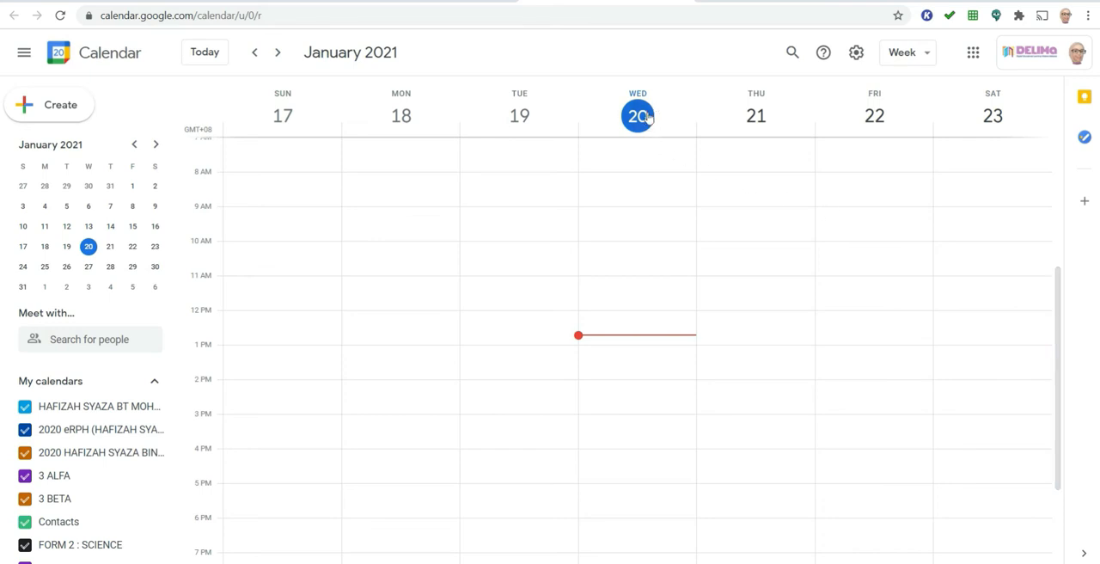
{"action": "left_click", "coordinate": [277, 54]}
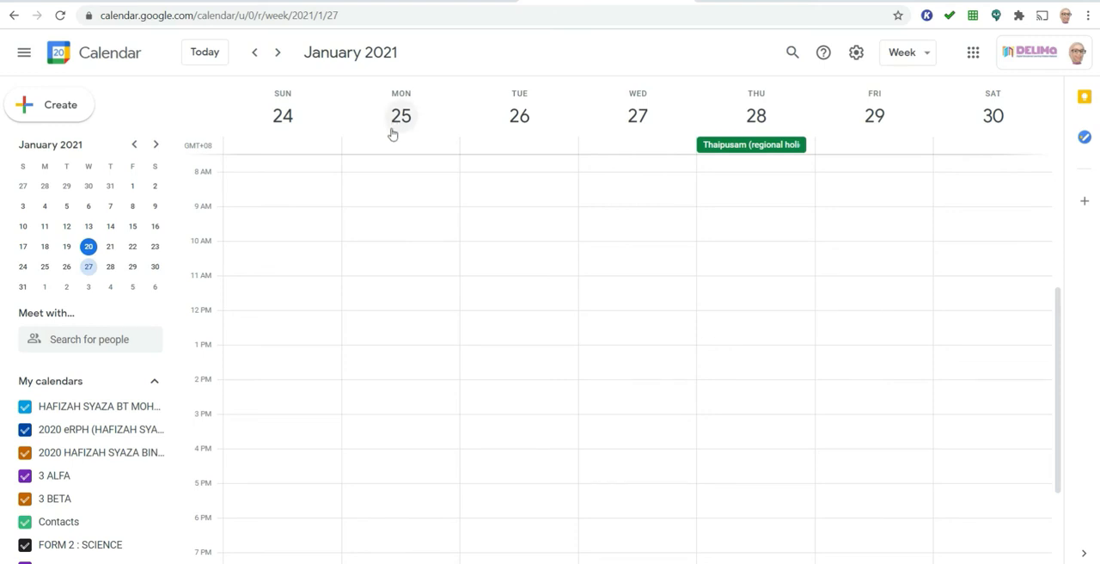
- Create an event titled "SCIENCE 3 ALFA & 3 BETA" on Monday, January 25, starting at 9:00am
{"action": "left_click", "coordinate": [402, 214]}
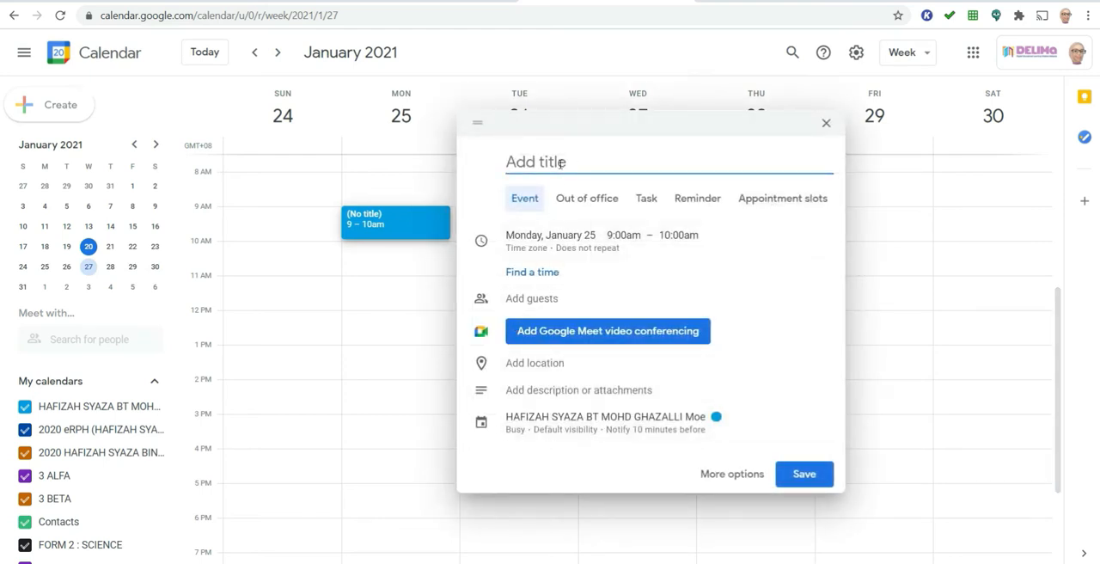
{"action": "type", "text": "SCIEN"}
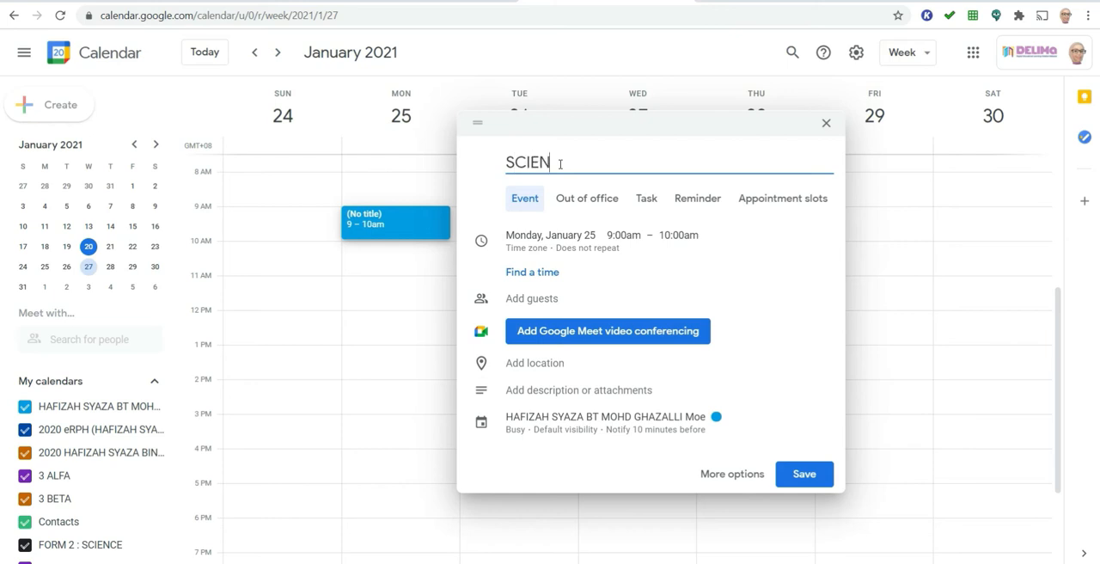
{"action": "type", "text": "CE 3 ALDA"}
{"action": "key", "text": "BackSpace"}
{"action": "key", "text": "BackSpace"}
{"action": "type", "text": "FA "}
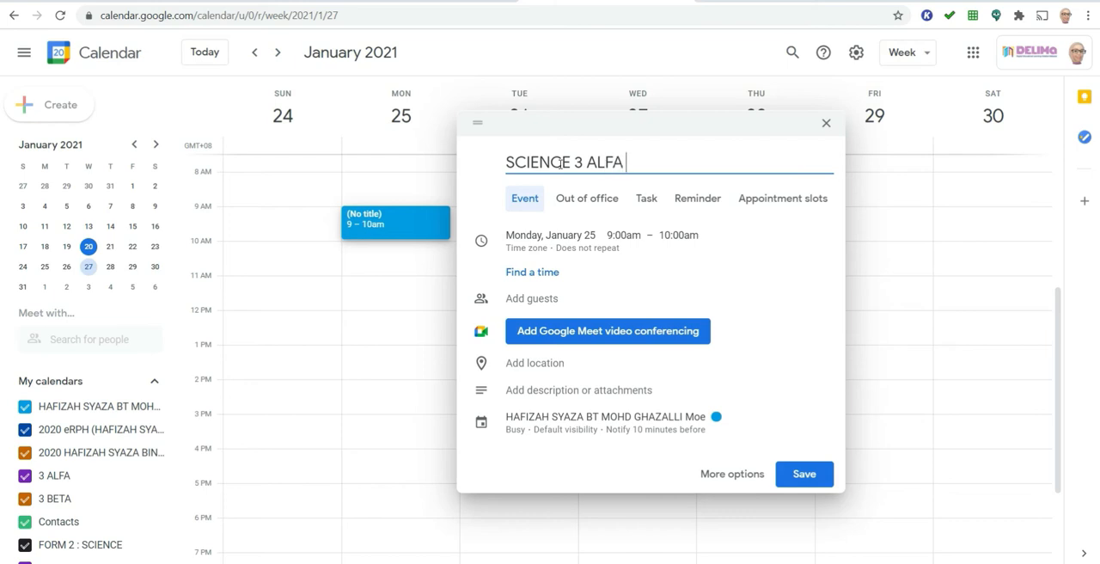
{"action": "type", "text": "& 3 BETA"}
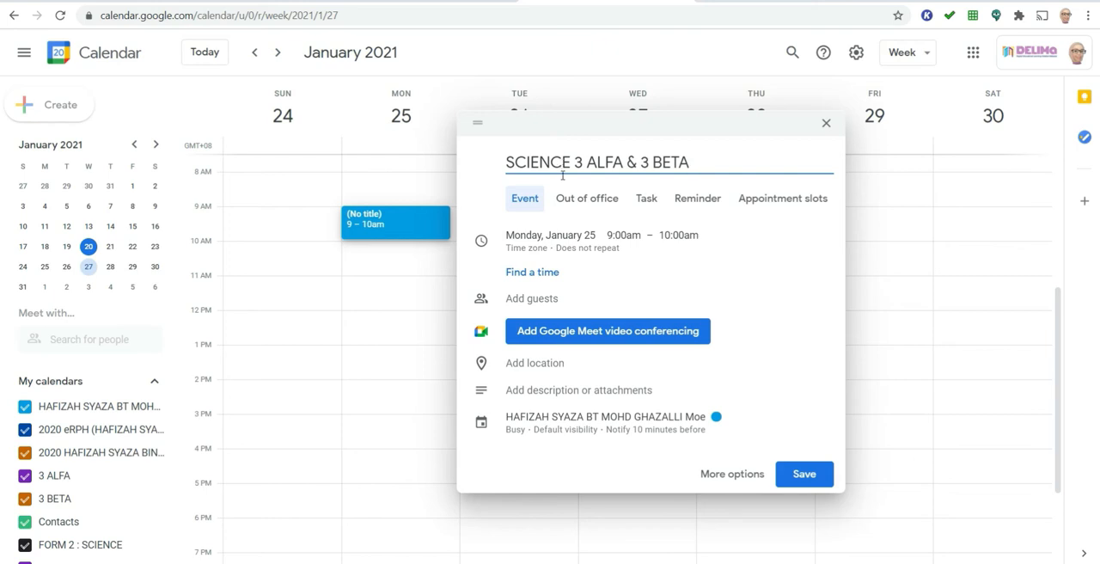
- Set the event's end time to 11:00am
{"action": "left_click", "coordinate": [651, 248]}
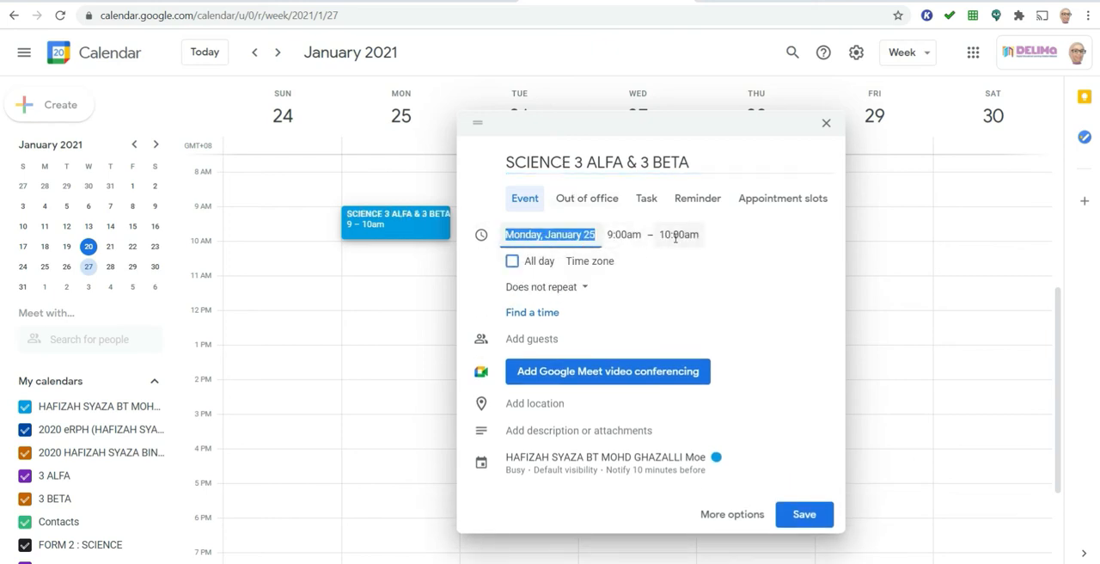
{"action": "left_click", "coordinate": [675, 236]}
{"action": "left_click", "coordinate": [697, 383]}
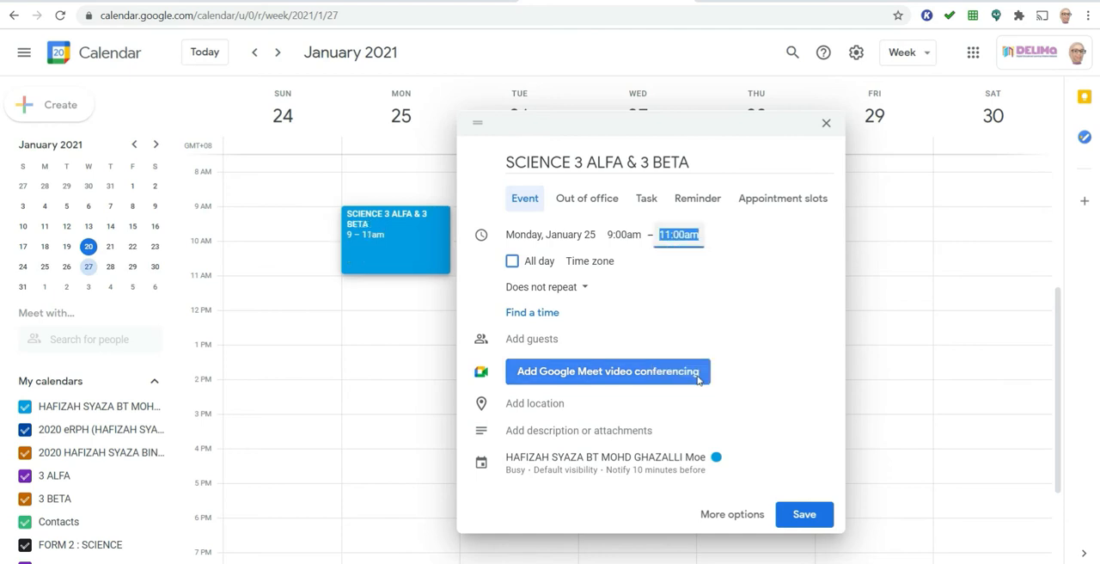
- Add the SCIENCE 3 BETA 2021 and SCIENCE 3 ALFA 2021 classrooms as guests of the event
{"action": "left_click", "coordinate": [568, 340]}
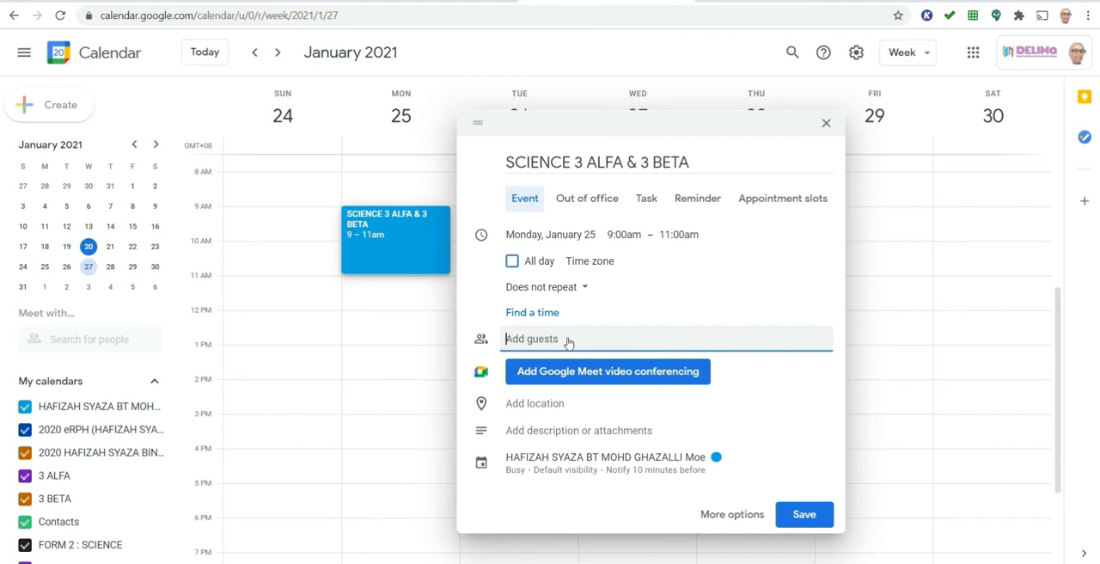
{"action": "type", "text": "SCIE"}
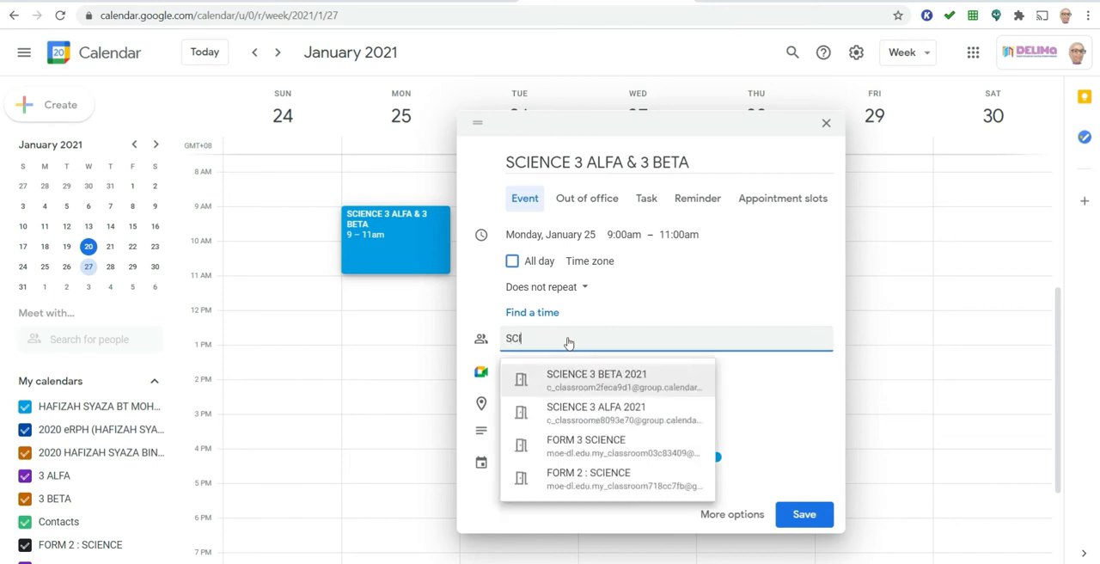
{"action": "left_click", "coordinate": [592, 390]}
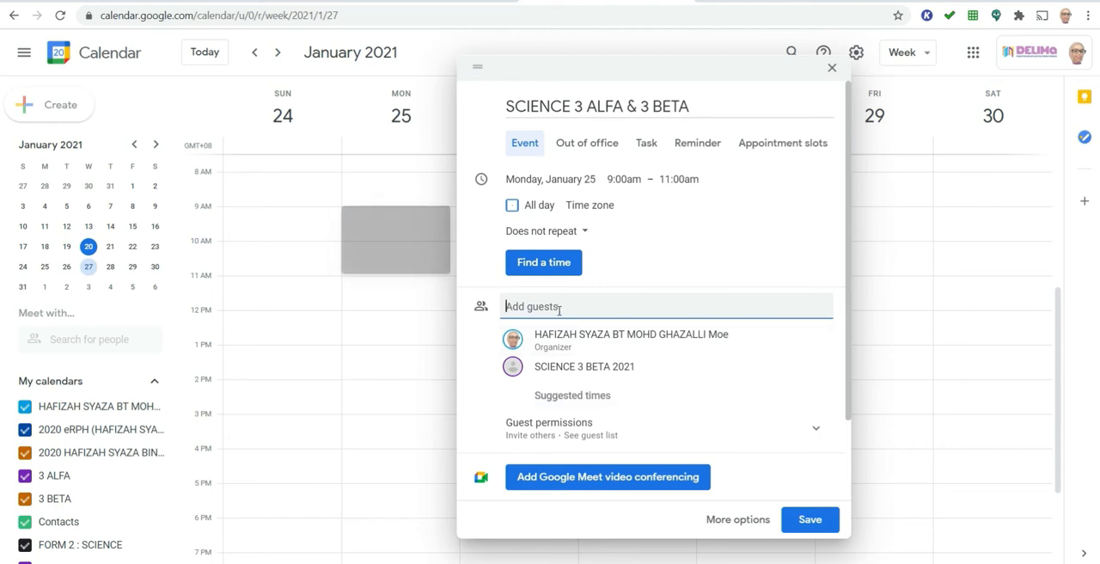
{"action": "type", "text": "SCIE"}
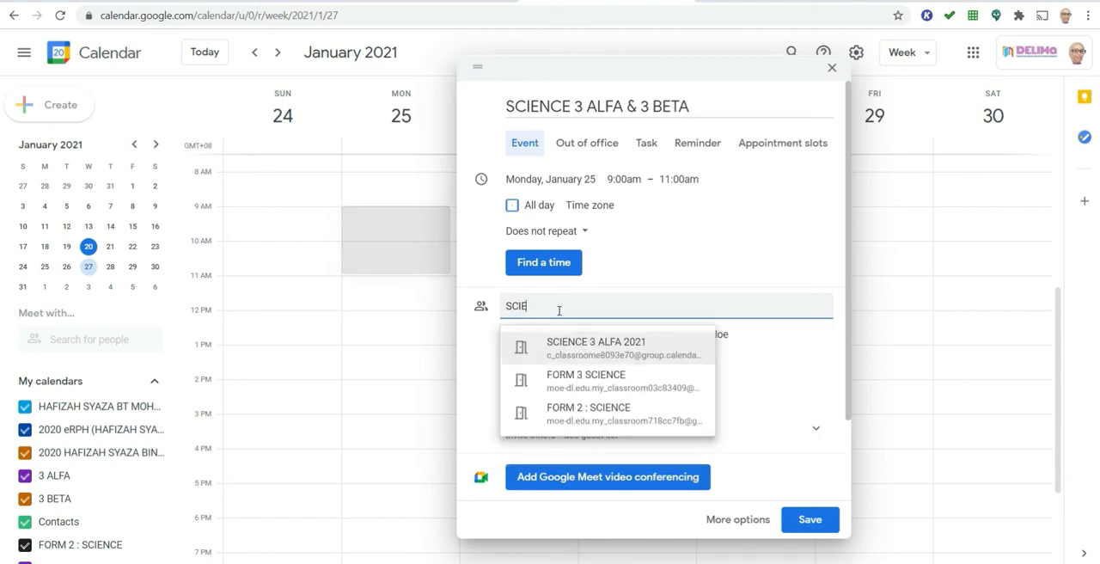
{"action": "left_click", "coordinate": [573, 348]}
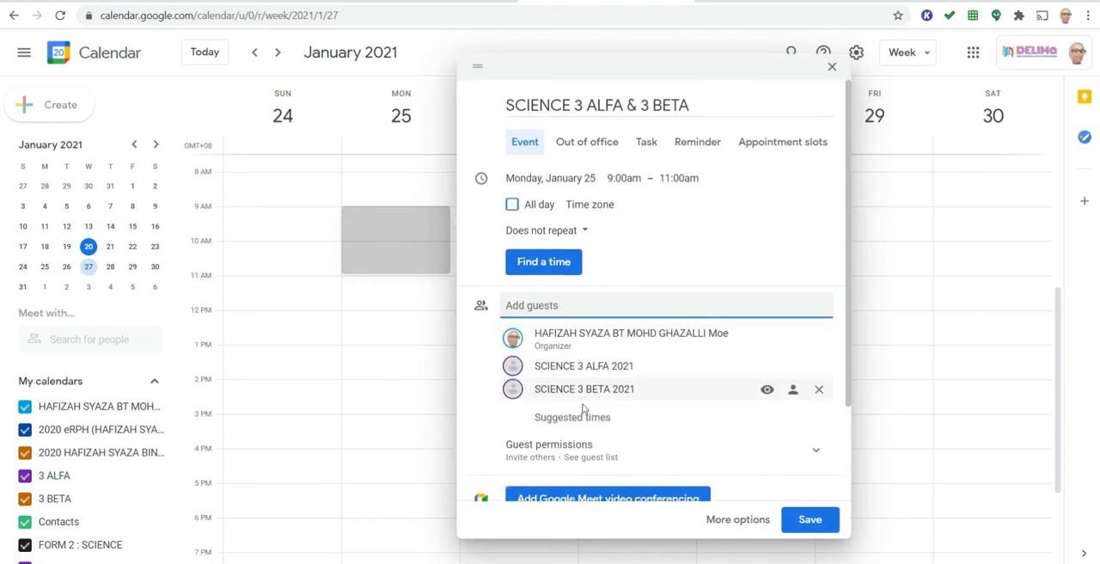
- Add Google Meet video conferencing to the event and select the meeting link in its details
{"action": "scroll", "coordinate": [582, 409], "scroll_direction": "down", "scroll_amount": 1}
{"action": "scroll", "coordinate": [582, 409], "scroll_direction": "down", "scroll_amount": 2}
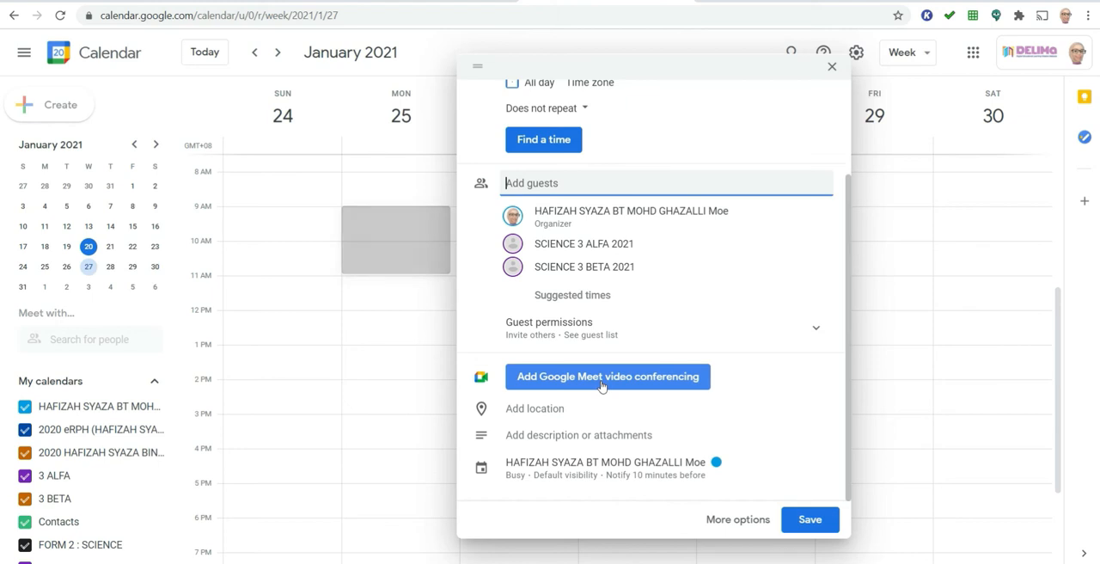
{"action": "left_click", "coordinate": [601, 385]}
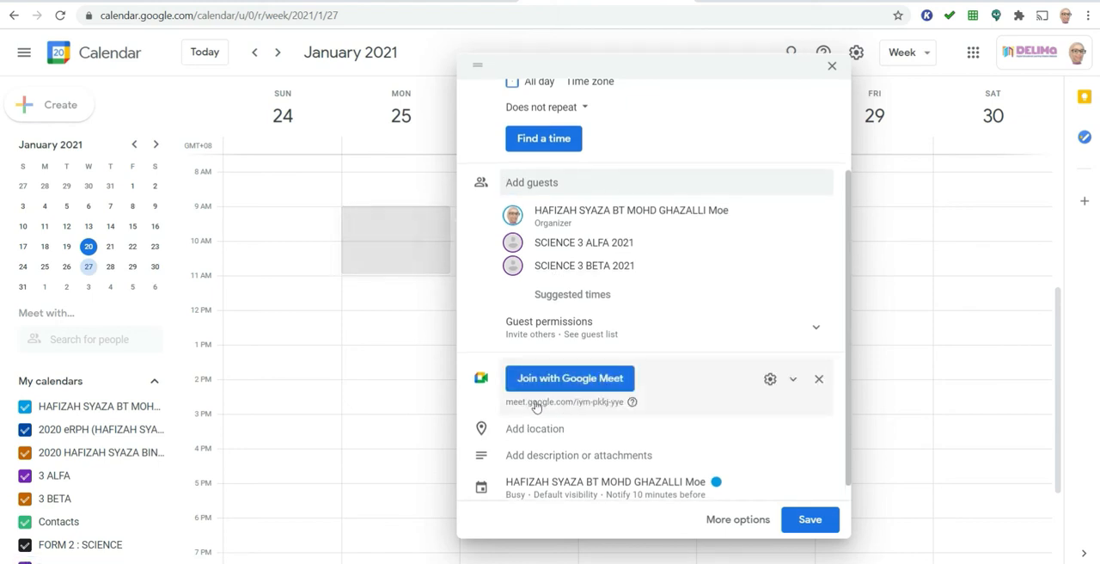
{"action": "left_click", "coordinate": [639, 404]}
{"action": "left_click_drag", "start_coordinate": [625, 436], "coordinate": [506, 437]}
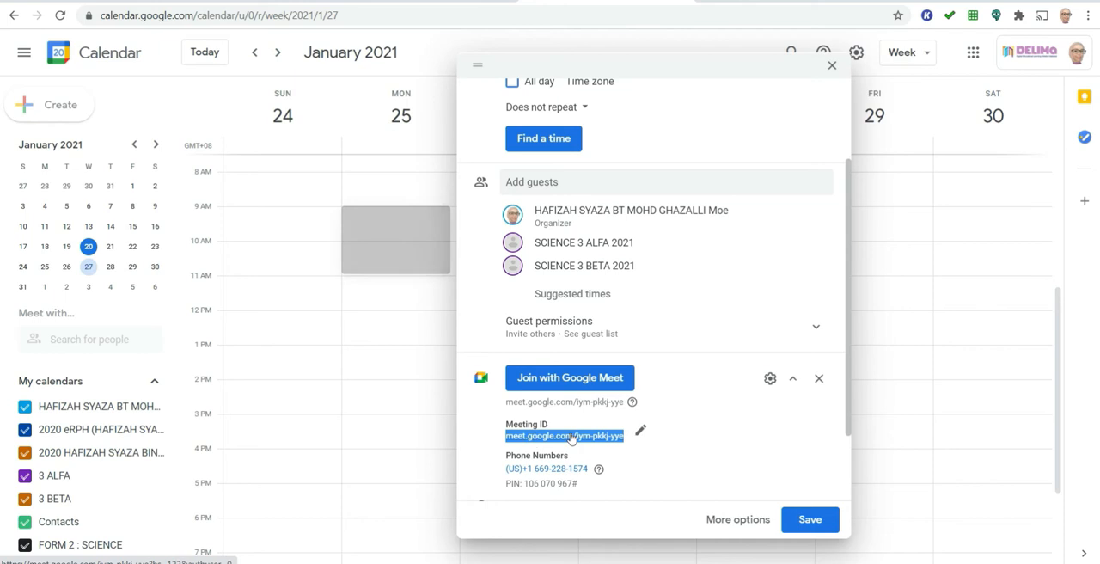
- Save the event and send invitation emails to the guests
{"action": "scroll", "coordinate": [601, 405], "scroll_direction": "down", "scroll_amount": 1}
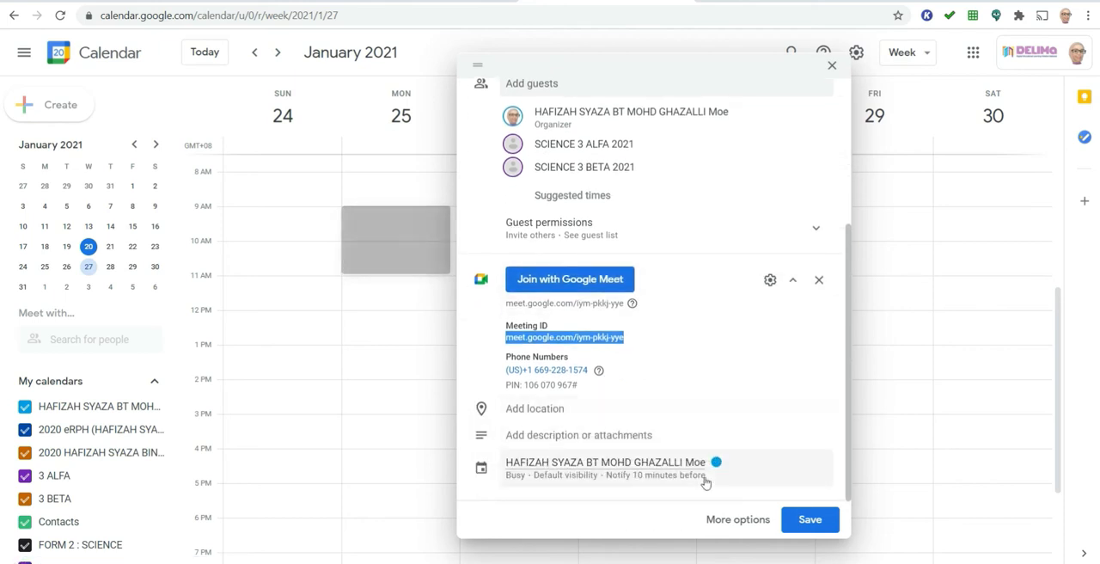
{"action": "left_click", "coordinate": [810, 520]}
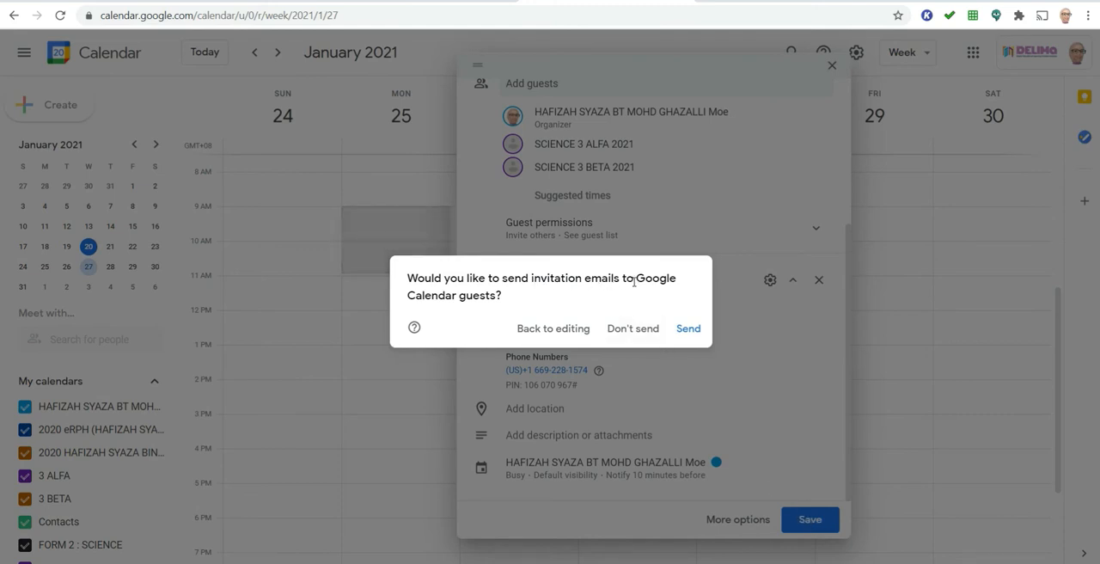
{"action": "left_click", "coordinate": [687, 330]}
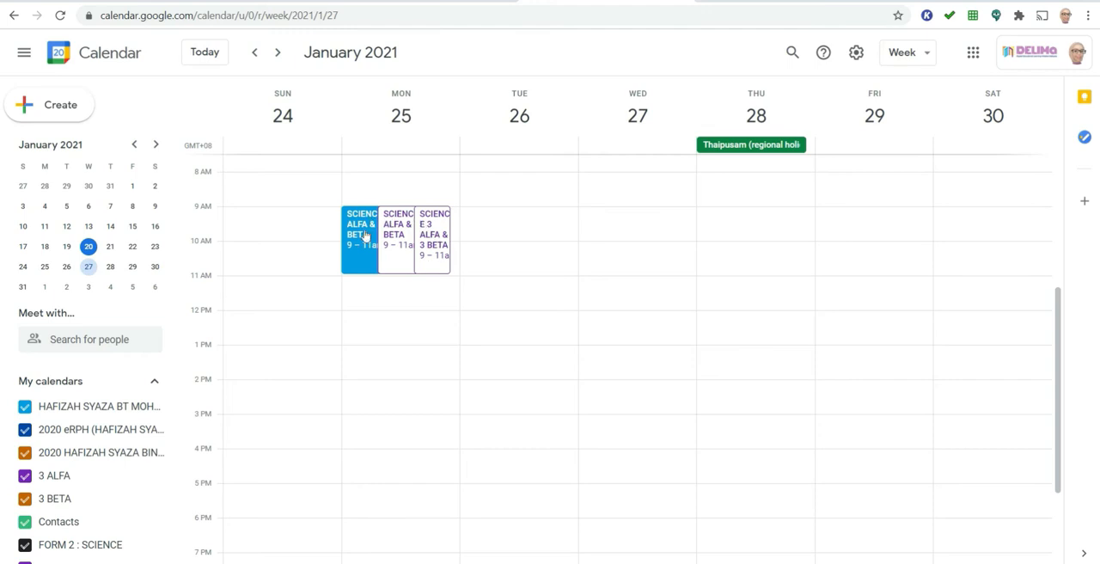
- Check the following week for the class event and return to the week of January 24
{"action": "left_click", "coordinate": [278, 54]}
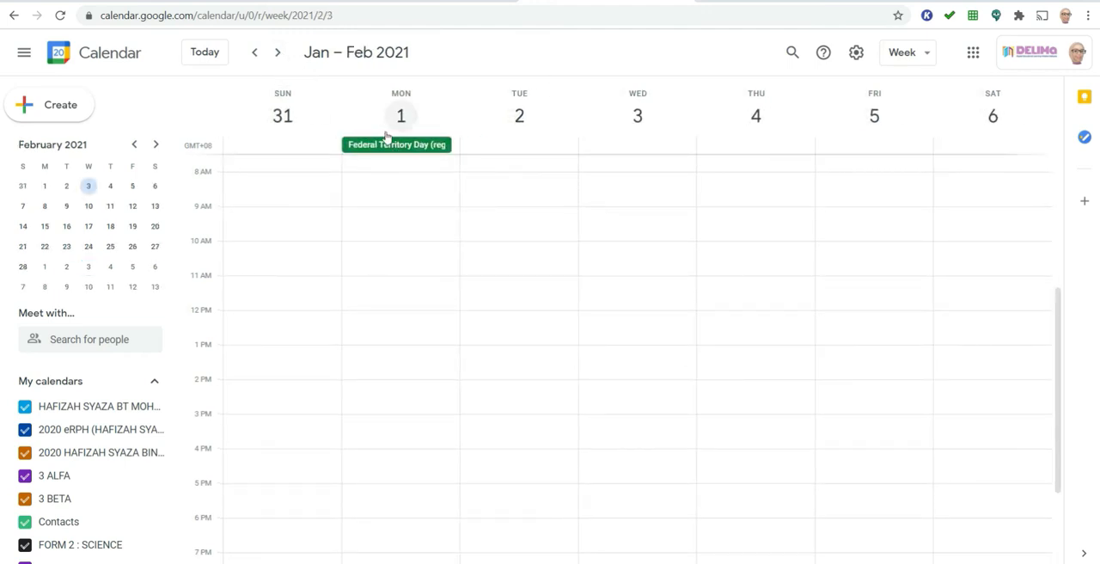
{"action": "left_click", "coordinate": [254, 54]}
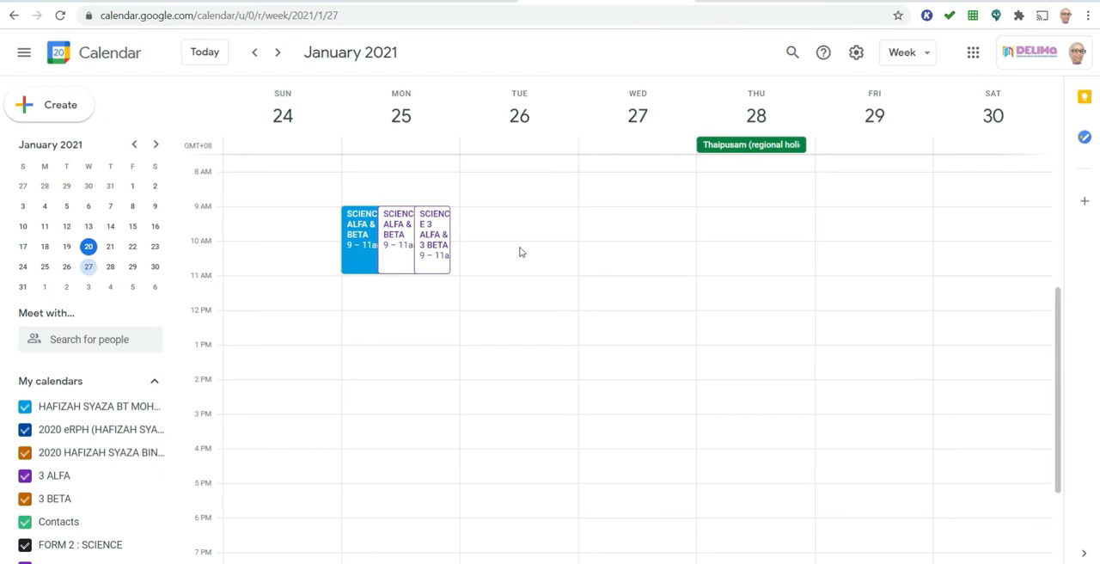
- Make the January 25 event repeat weekly on Monday, saving it with update emails sent to the guests
{"action": "left_click", "coordinate": [359, 232]}
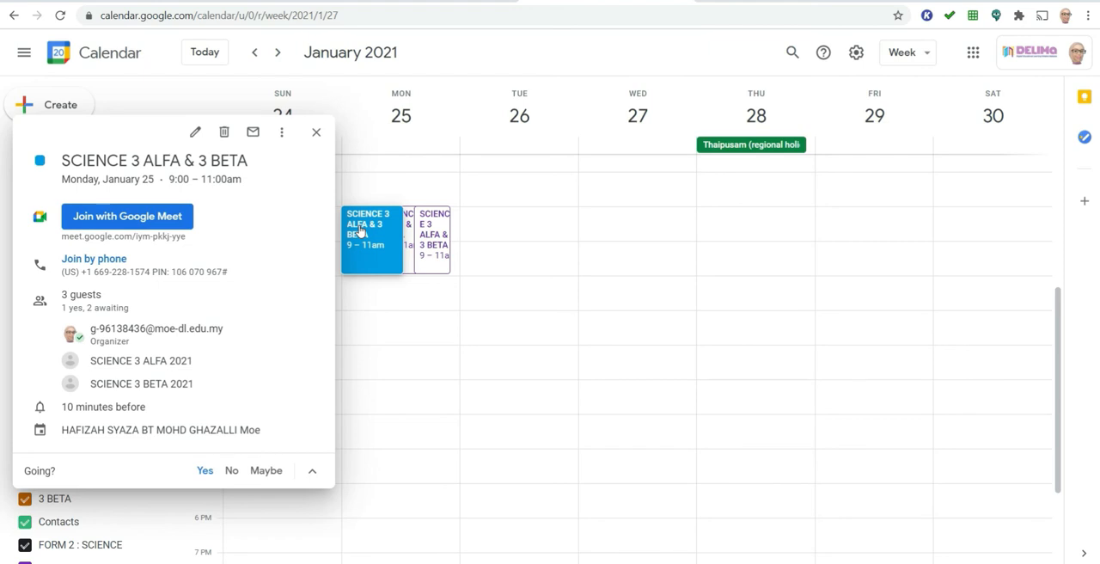
{"action": "left_click", "coordinate": [195, 134]}
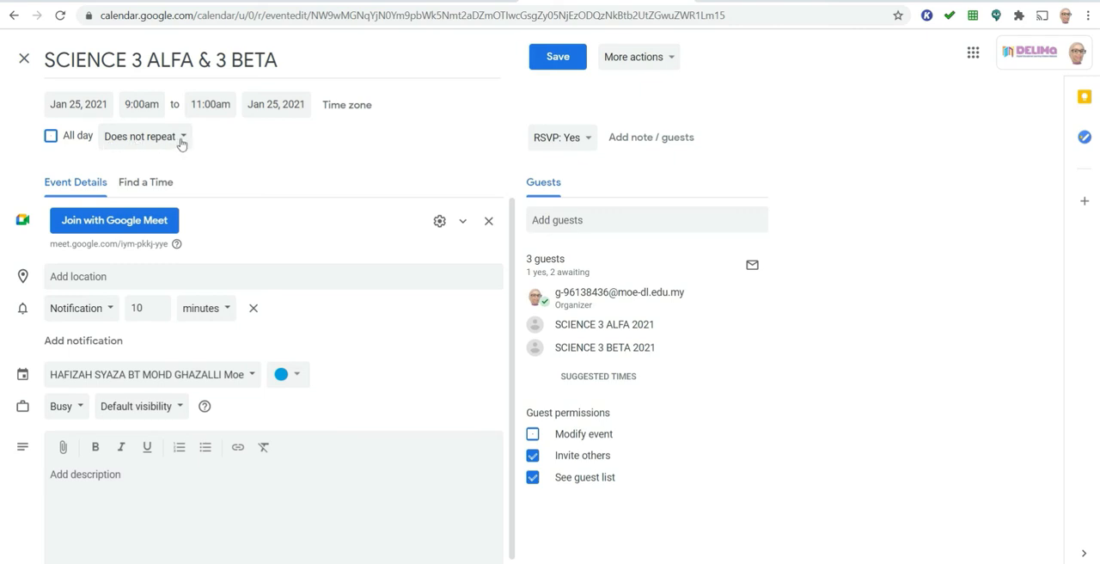
{"action": "left_click", "coordinate": [181, 140]}
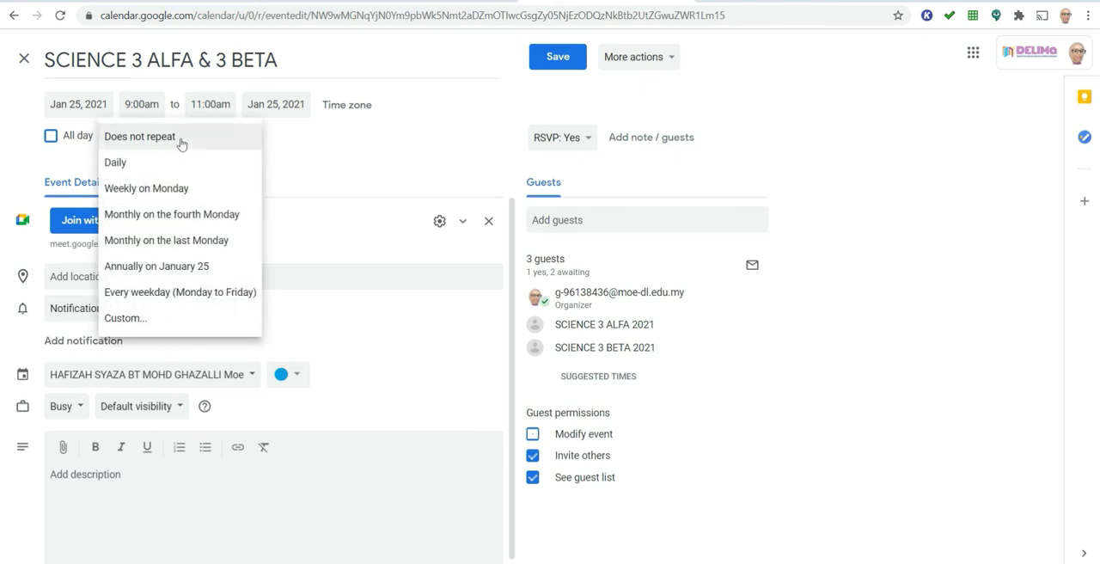
{"action": "left_click", "coordinate": [174, 190]}
{"action": "left_click", "coordinate": [547, 61]}
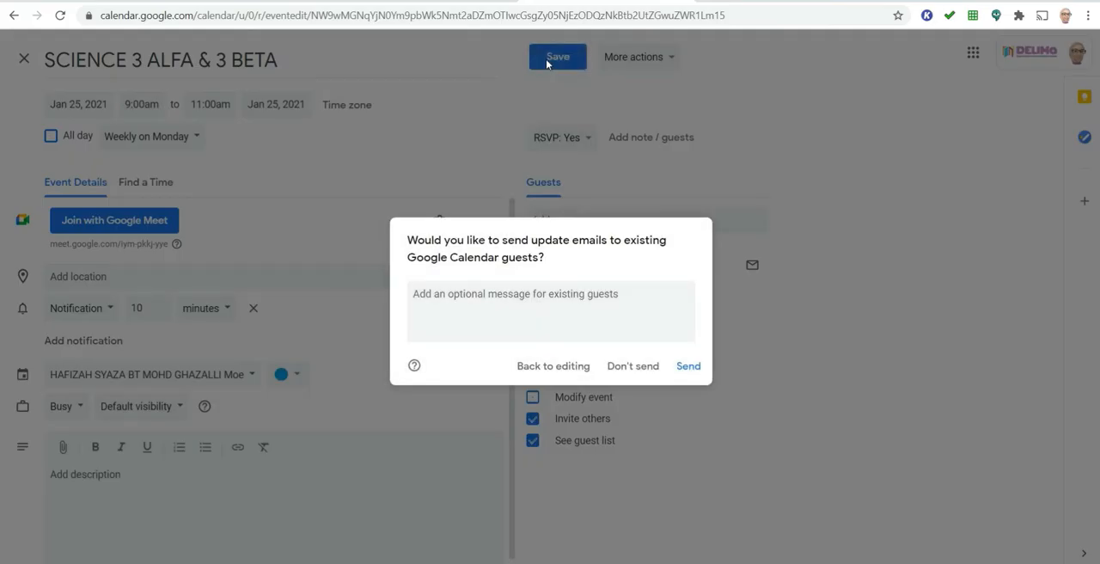
{"action": "left_click", "coordinate": [683, 368]}
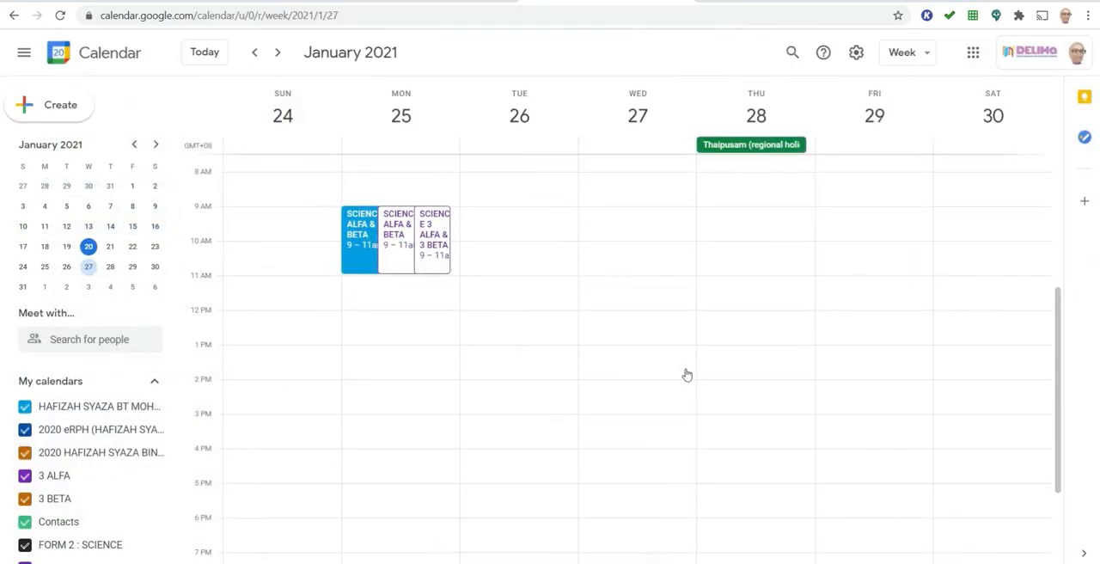
- Copy the Google Meet link from the January 25 SCIENCE 3 ALFA & 3 BETA event and switch to Google Classroom
{"action": "left_click", "coordinate": [357, 240]}
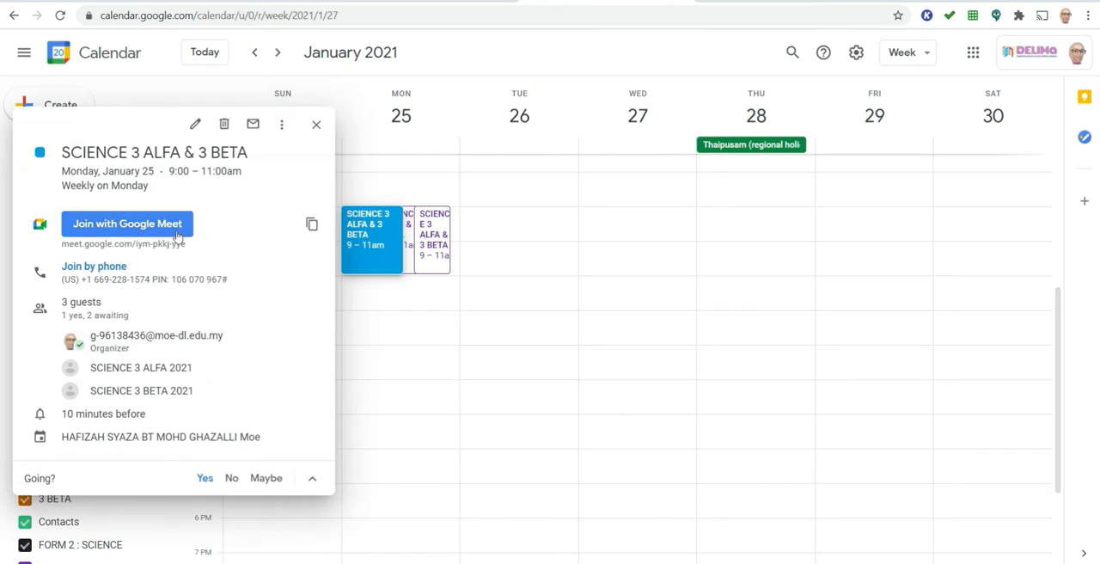
{"action": "left_click", "coordinate": [313, 227]}
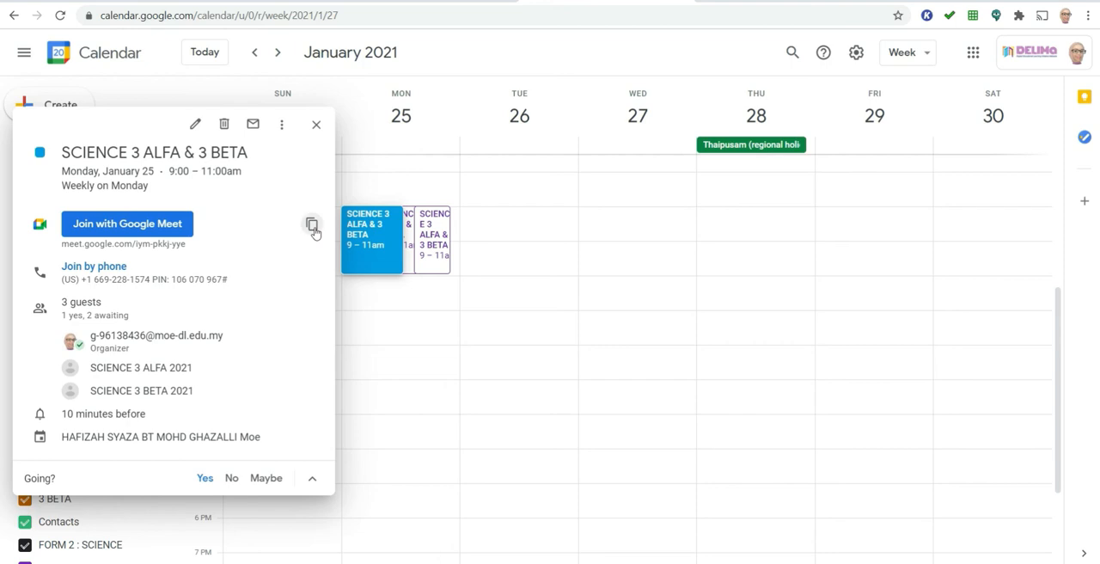
{"action": "left_click", "coordinate": [465, 1]}
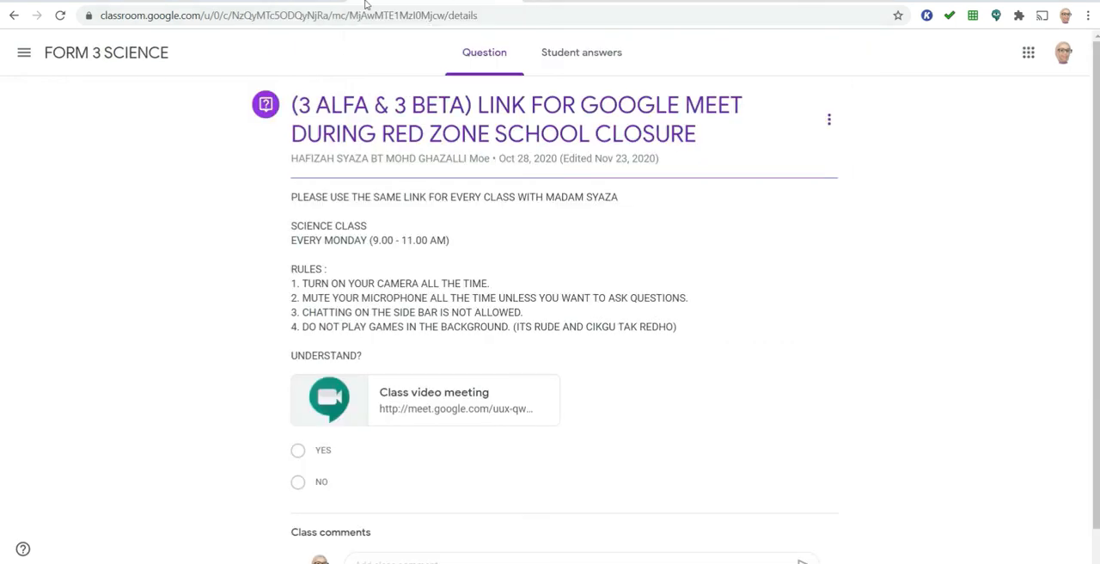
- Open the classwork of the SCIENCE 3 ALFA 2021 class
{"action": "left_click", "coordinate": [24, 53]}
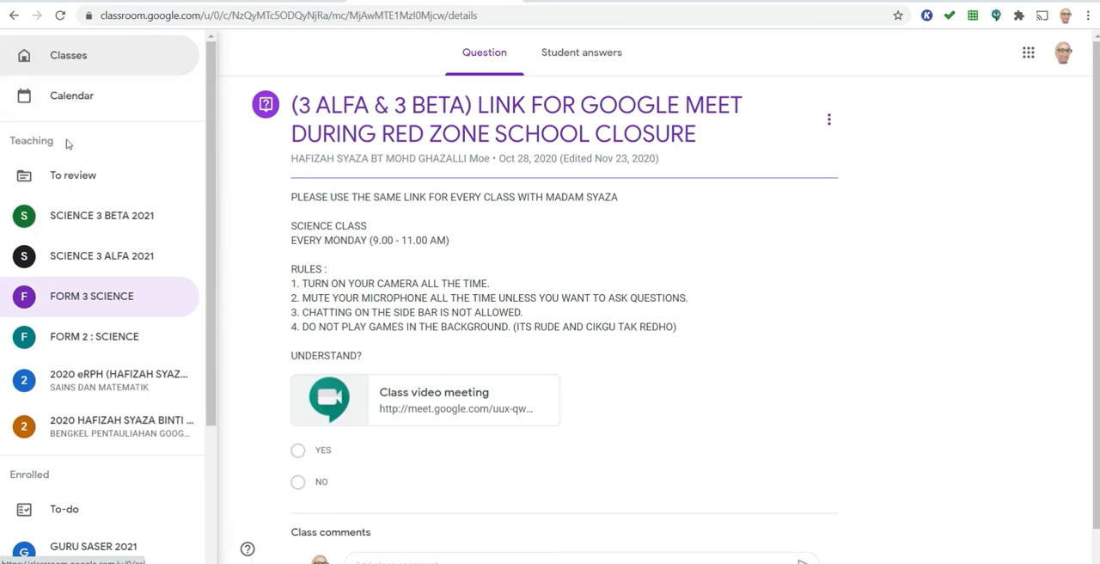
{"action": "left_click", "coordinate": [86, 255]}
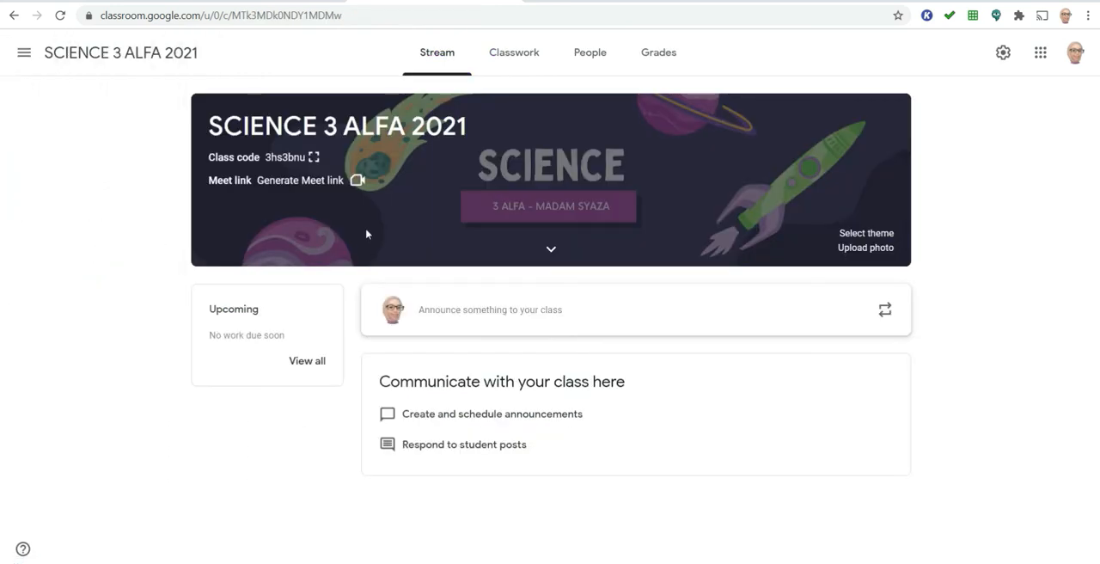
{"action": "left_click", "coordinate": [512, 56]}
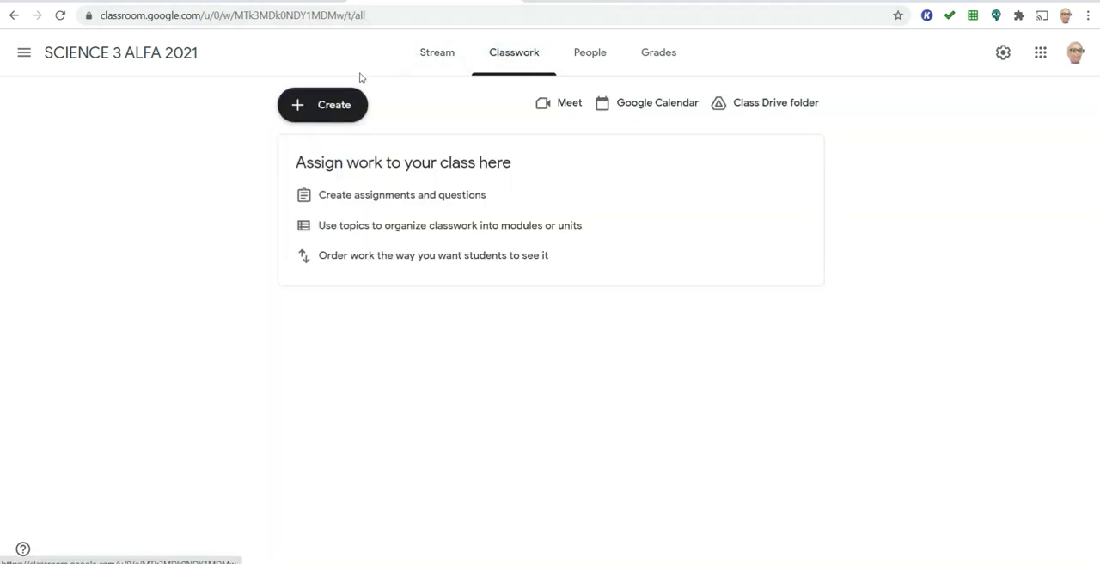
{"action": "left_click", "coordinate": [335, 106]}
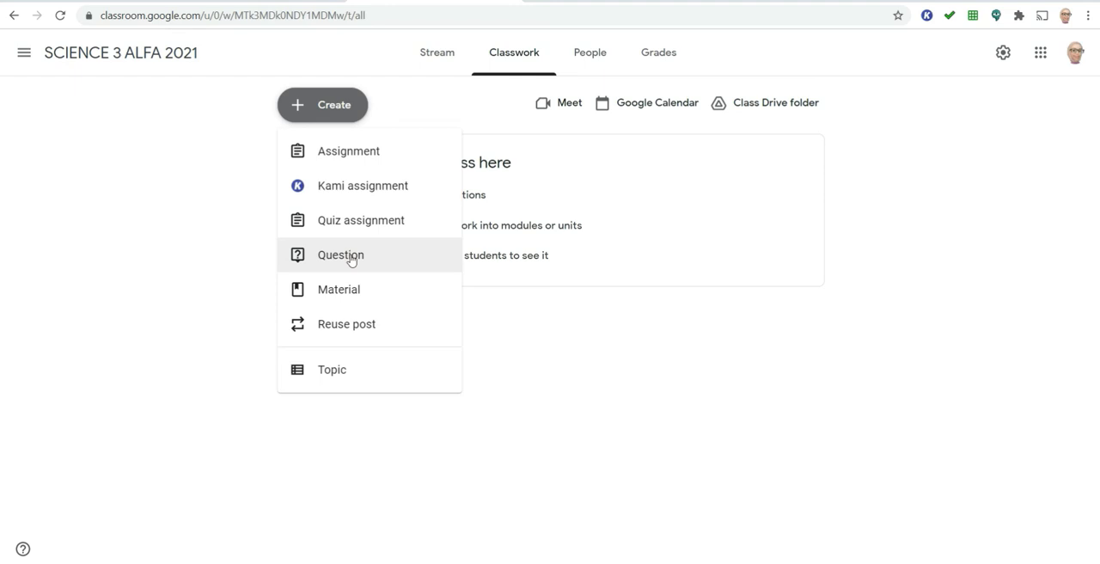
{"action": "left_click", "coordinate": [443, 41]}
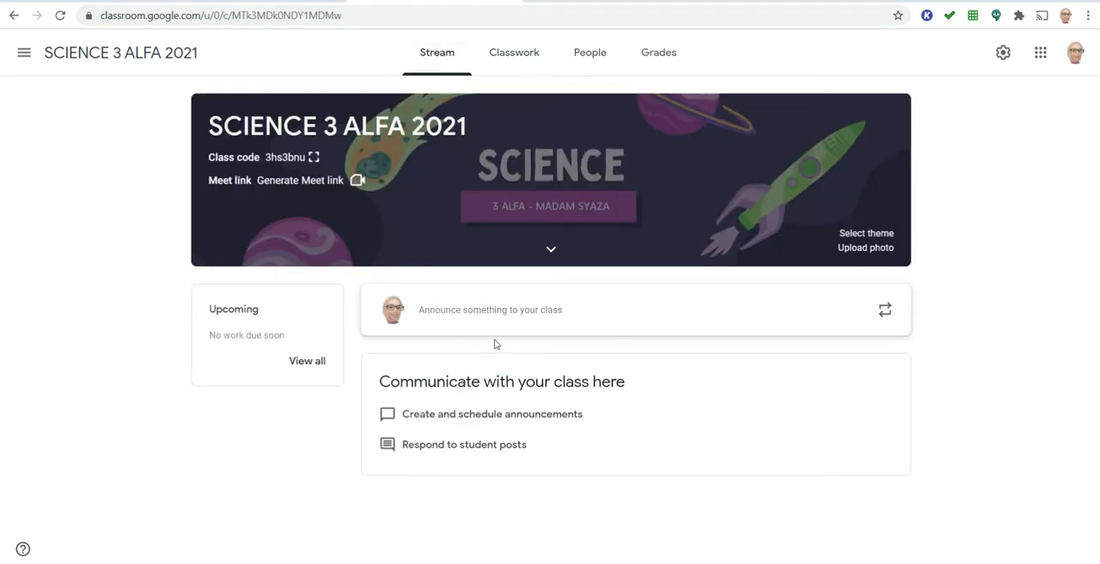
{"action": "left_click", "coordinate": [529, 60]}
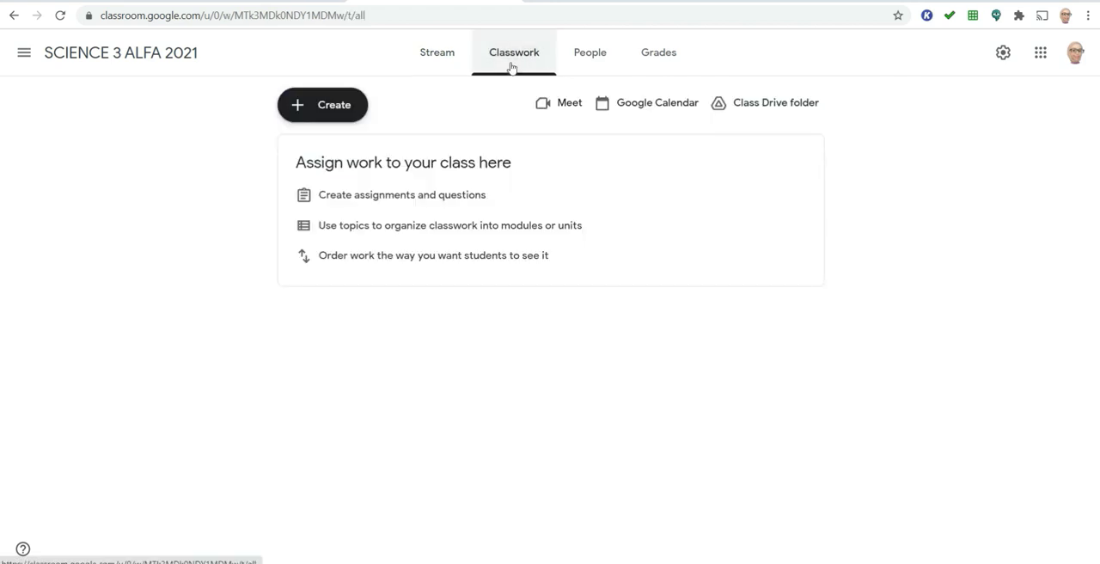
- Create a classwork question titled "LINK FOR GOOGLE MEET"
{"action": "left_click", "coordinate": [361, 106]}
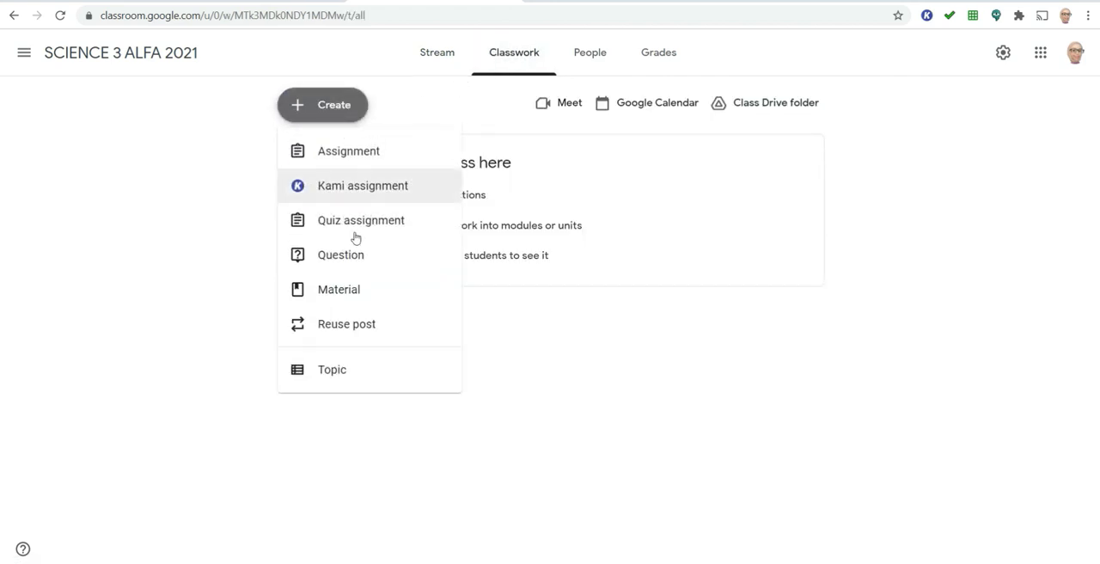
{"action": "left_click", "coordinate": [355, 254]}
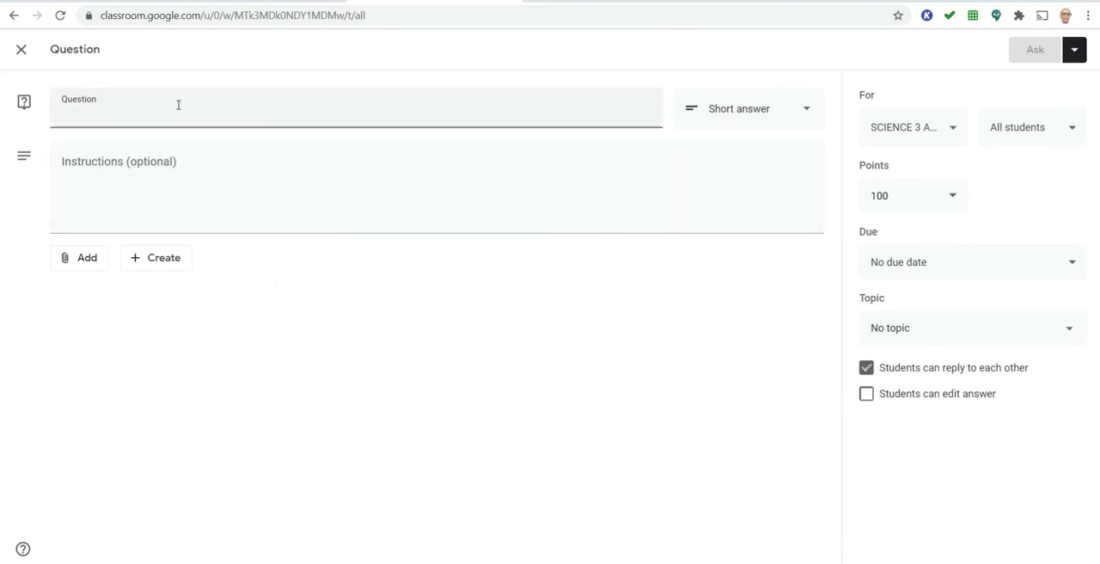
{"action": "type", "text": "LINK FOR GOG"}
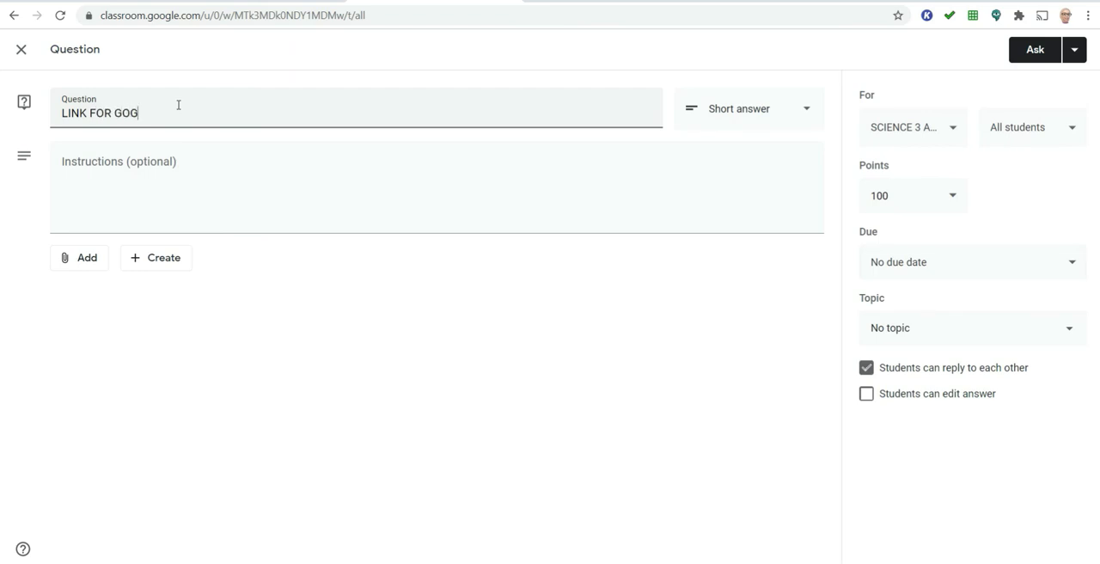
{"action": "type", "text": "O"}
{"action": "key", "text": "BackSpace"}
{"action": "key", "text": "BackSpace"}
{"action": "type", "text": "OGLE MEE"}
- Attach the copied Google Meet link to the question
{"action": "left_click", "coordinate": [91, 267]}
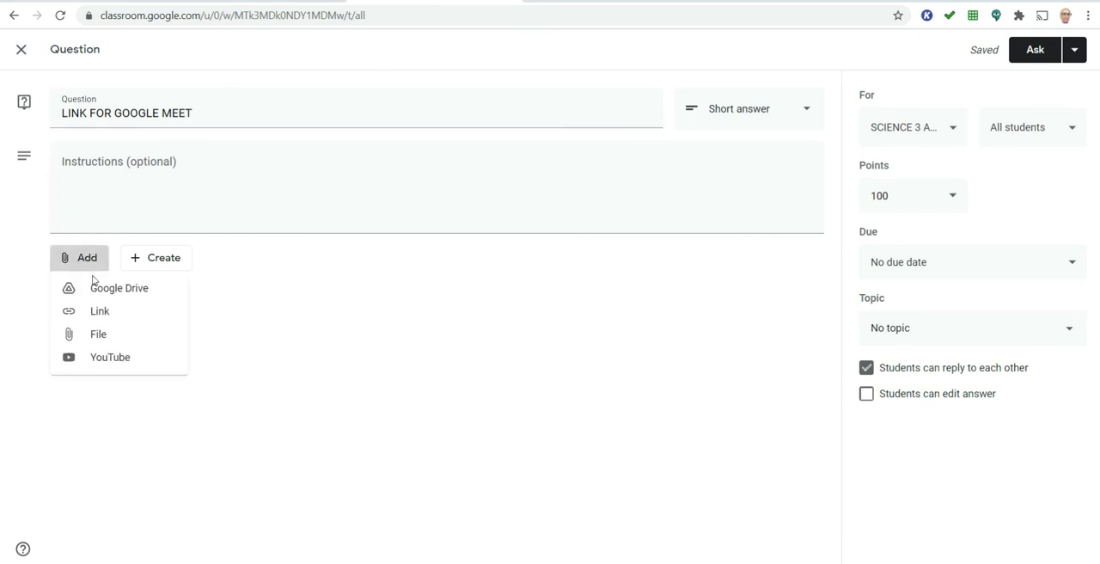
{"action": "left_click", "coordinate": [98, 311]}
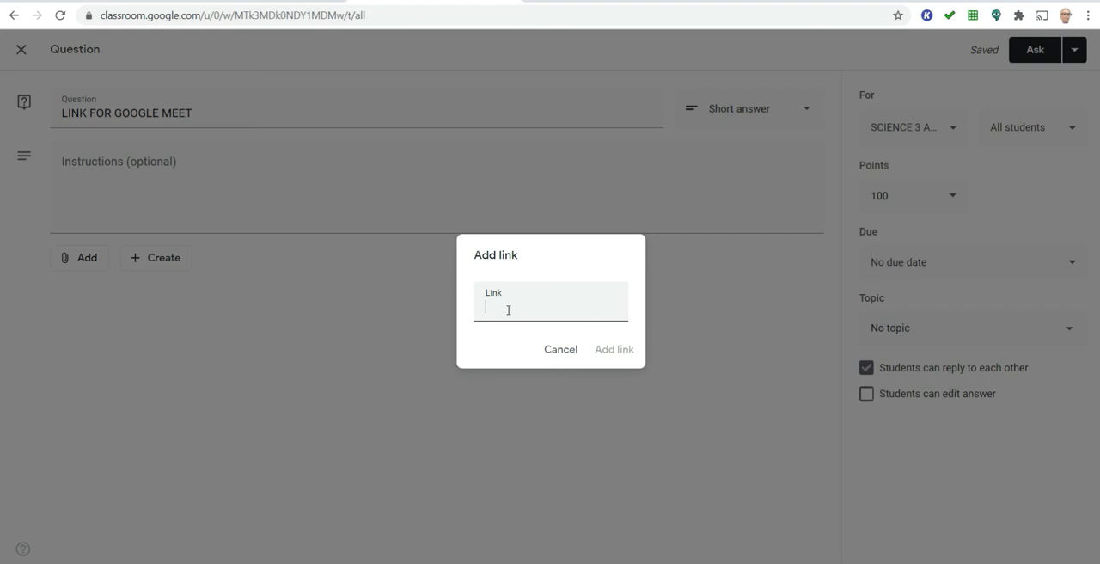
{"action": "key", "text": "ctrl+v"}
{"action": "left_click", "coordinate": [607, 351]}
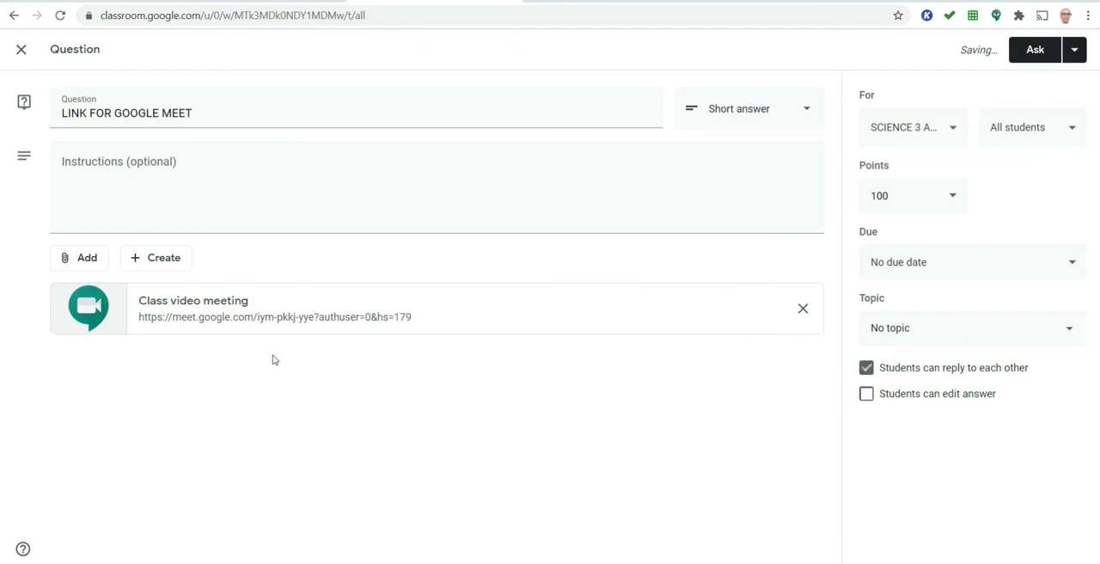
- Make the question multiple choice and enter the instructions "PLEASE USE THE SAME LINK FOR ALL SCIENCE CLASSES"
{"action": "left_click", "coordinate": [806, 114]}
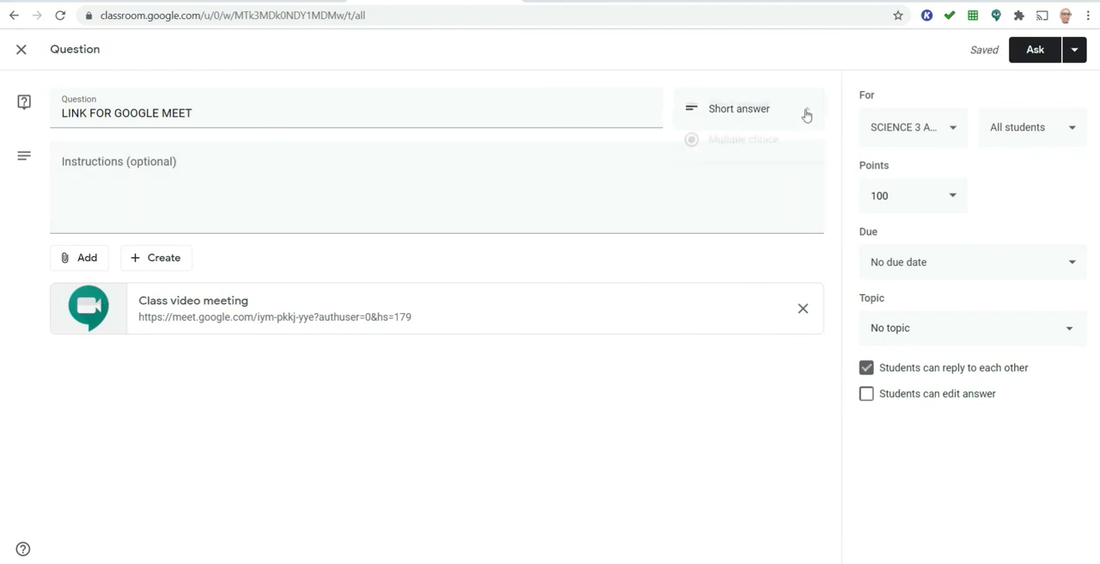
{"action": "left_click", "coordinate": [791, 141]}
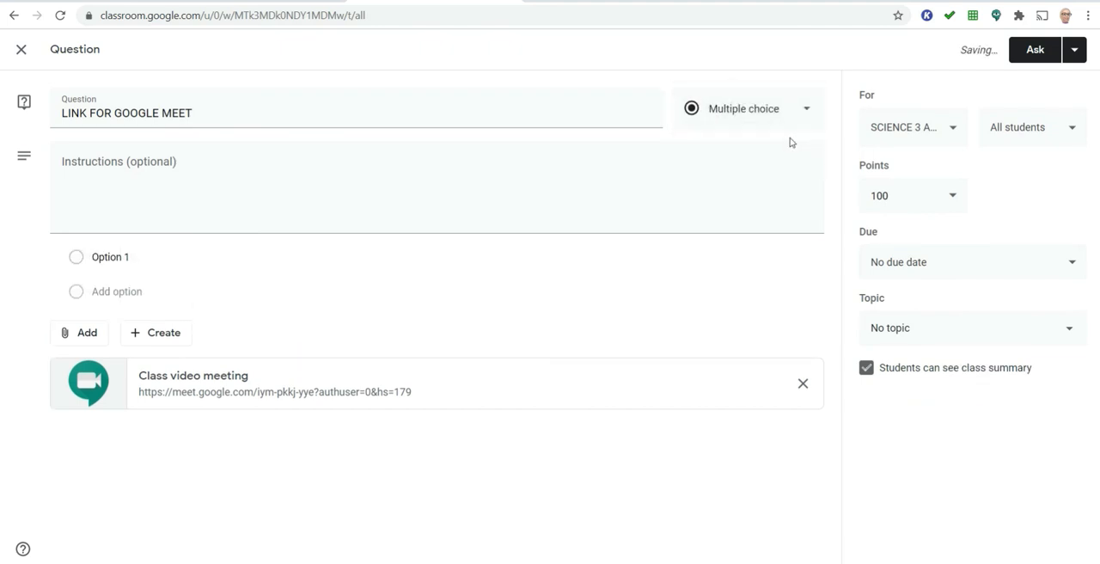
{"action": "left_click", "coordinate": [159, 155]}
{"action": "type", "text": "PLEASE USE THE SAME LIN"}
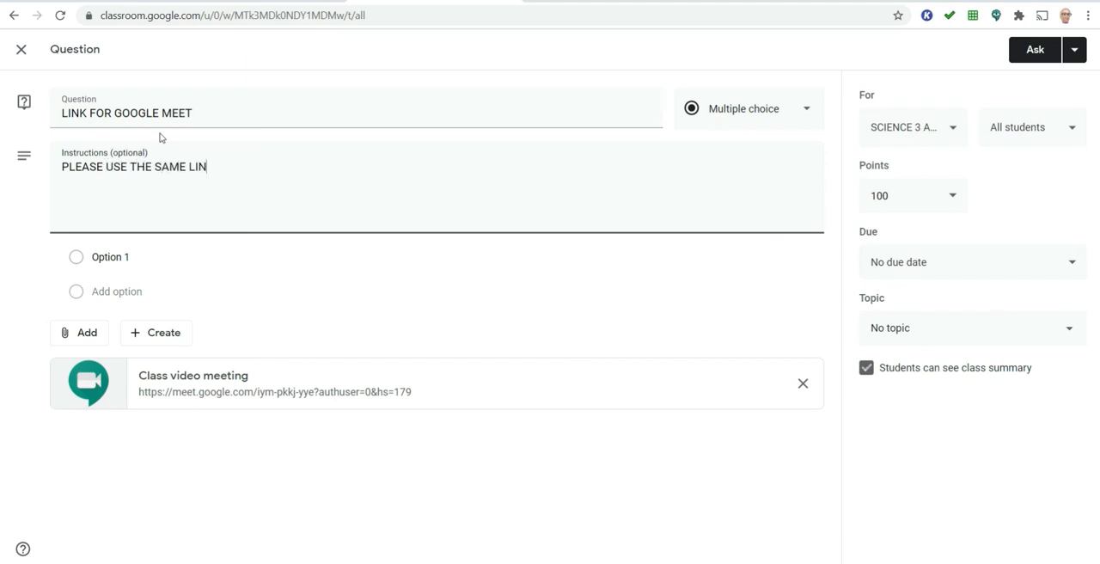
{"action": "type", "text": "K FOR ALL CLASSES"}
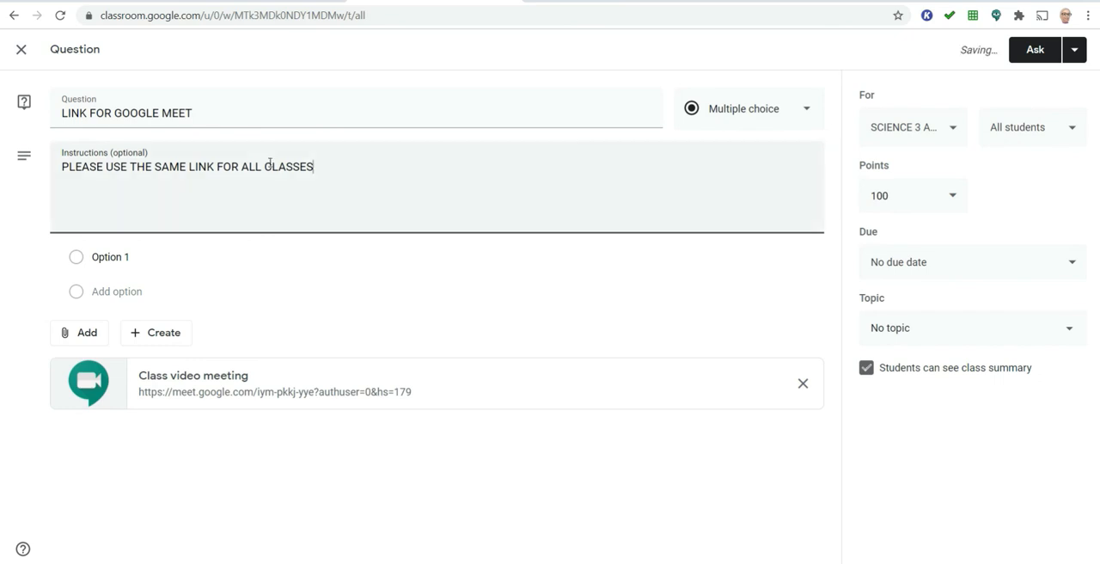
{"action": "type", "text": "SCIENC"}
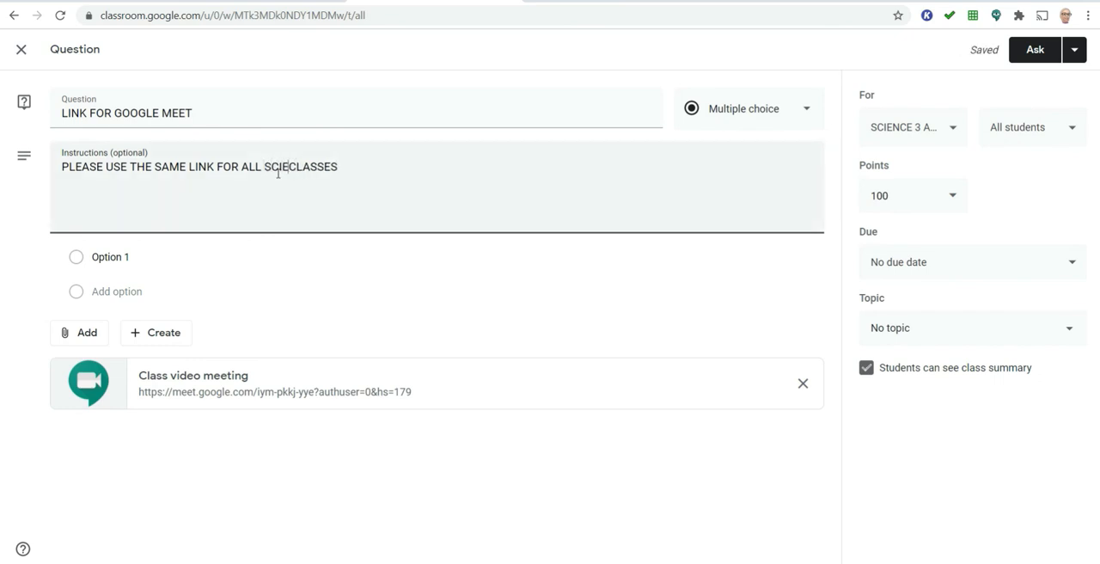
{"action": "type", "text": "E"}
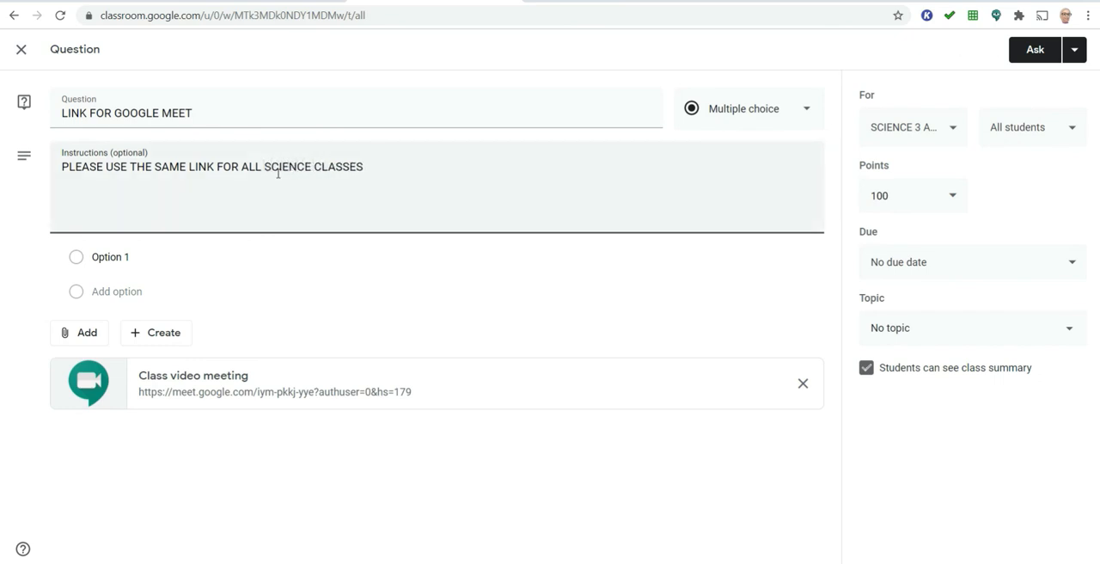
- Set the question's answer options to "YES" and "NO"
{"action": "left_click", "coordinate": [125, 257]}
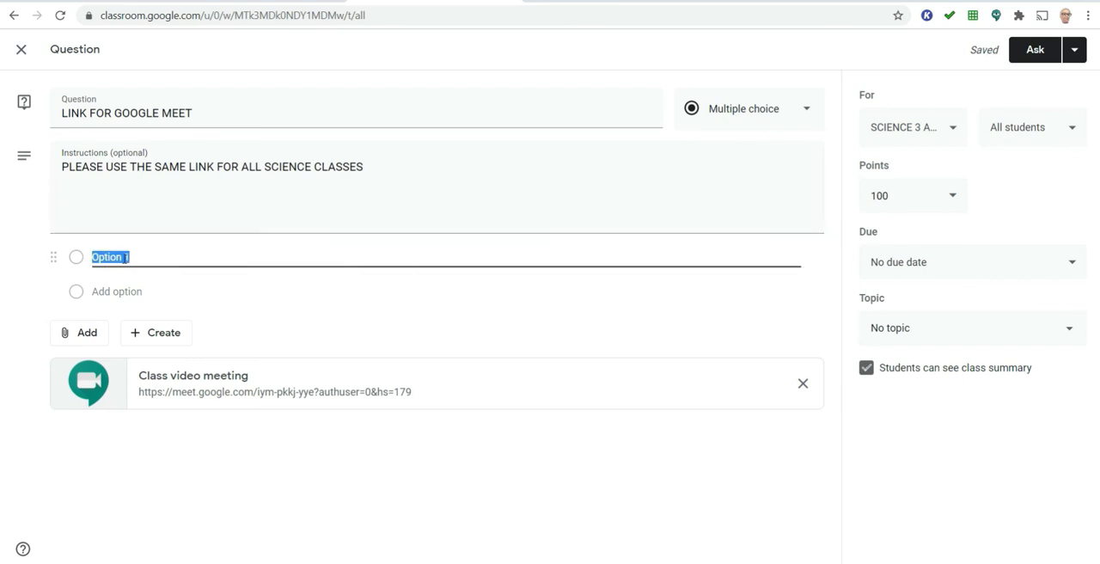
{"action": "type", "text": "YEA"}
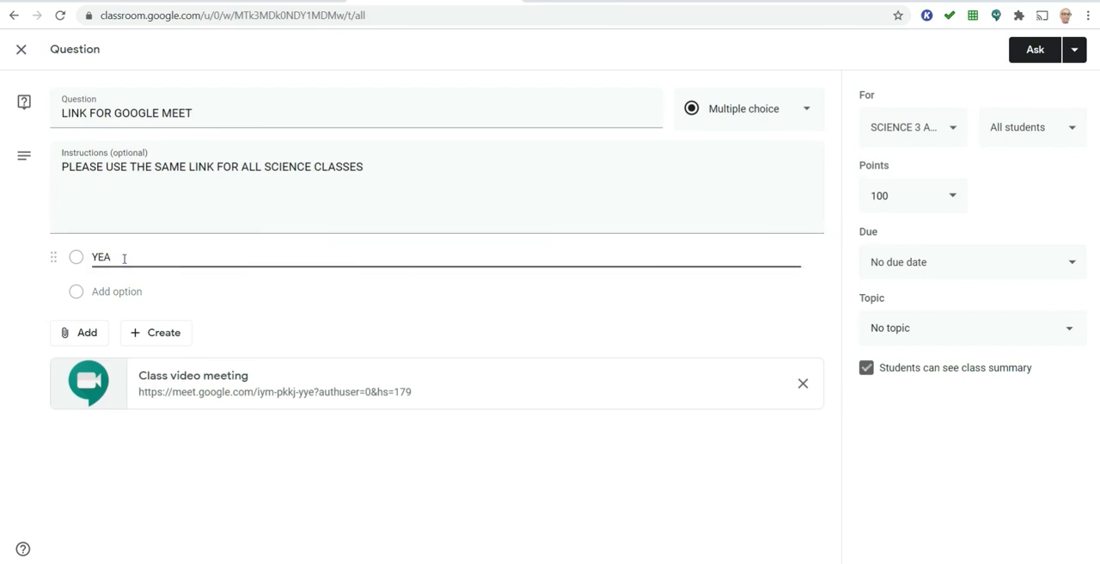
{"action": "type", "text": "S"}
{"action": "left_click", "coordinate": [115, 291]}
{"action": "type", "text": "NO"}
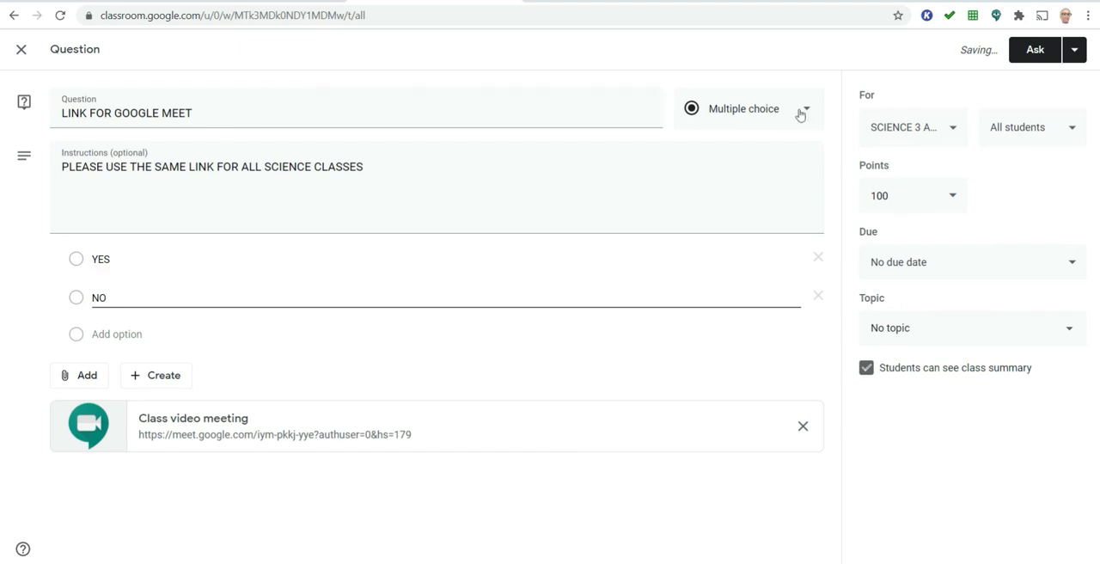
- Set the question's points to Ungraded and leave it without a due date
{"action": "left_click", "coordinate": [940, 196]}
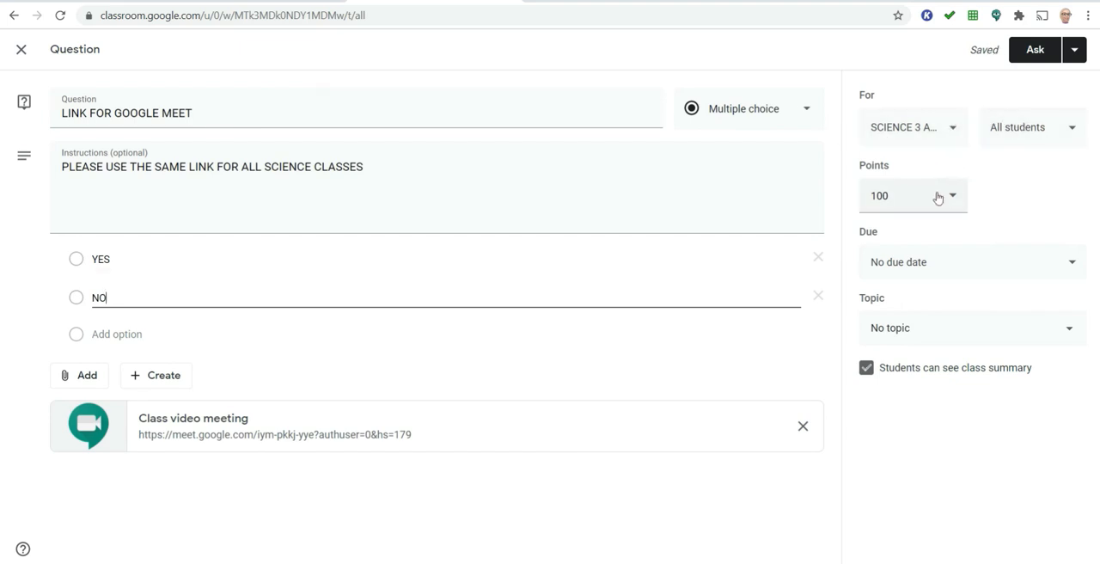
{"action": "left_click", "coordinate": [902, 230]}
{"action": "left_click", "coordinate": [926, 264]}
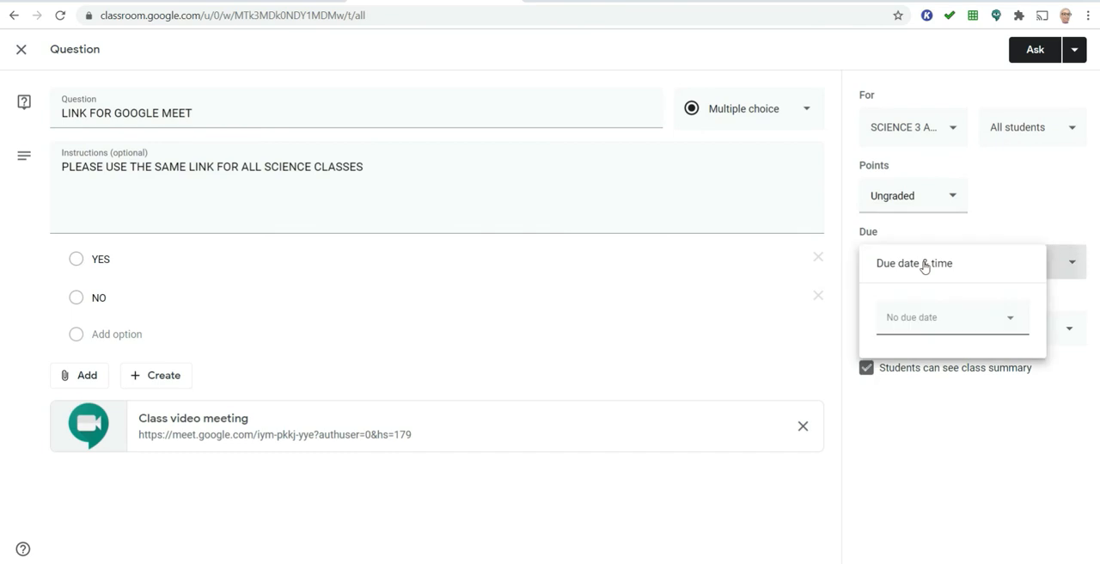
{"action": "left_click", "coordinate": [1040, 199]}
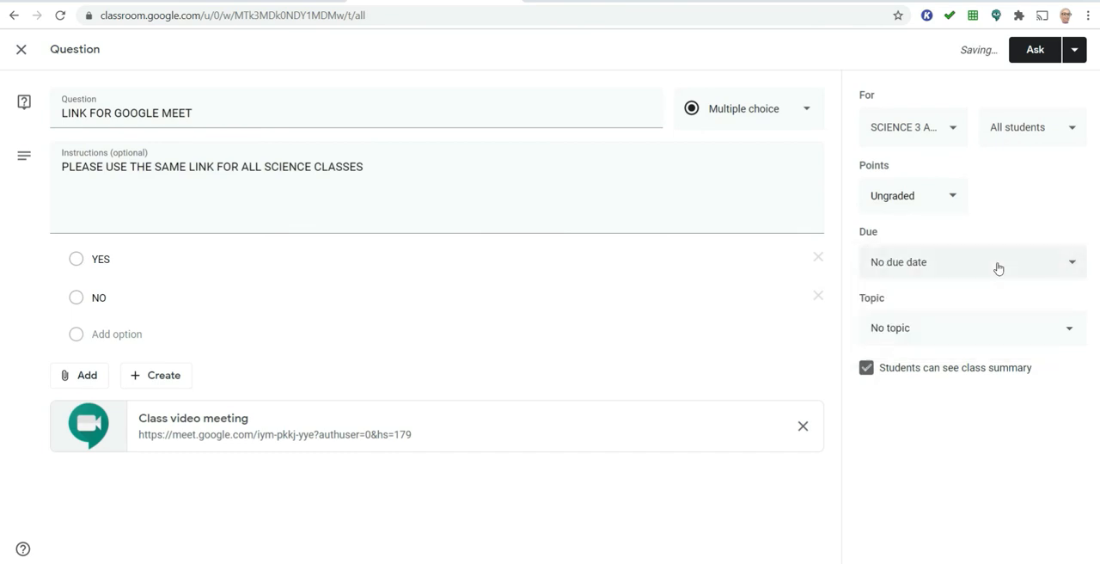
- Create the topic "GOOGLE MEET LINK" for the question
{"action": "left_click", "coordinate": [954, 331]}
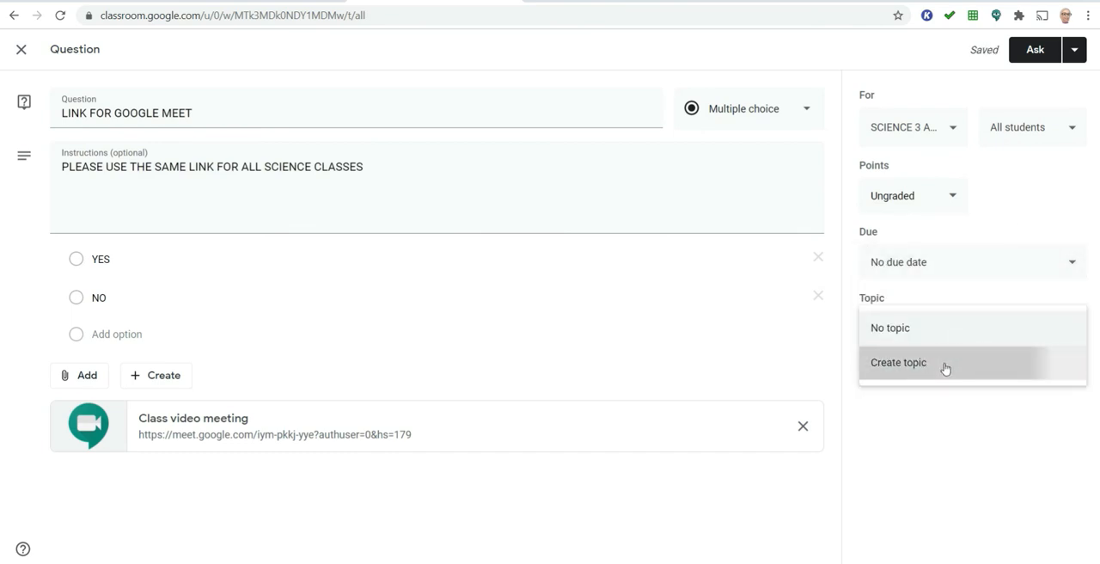
{"action": "left_click", "coordinate": [945, 363]}
{"action": "type", "text": "GOOGLE "}
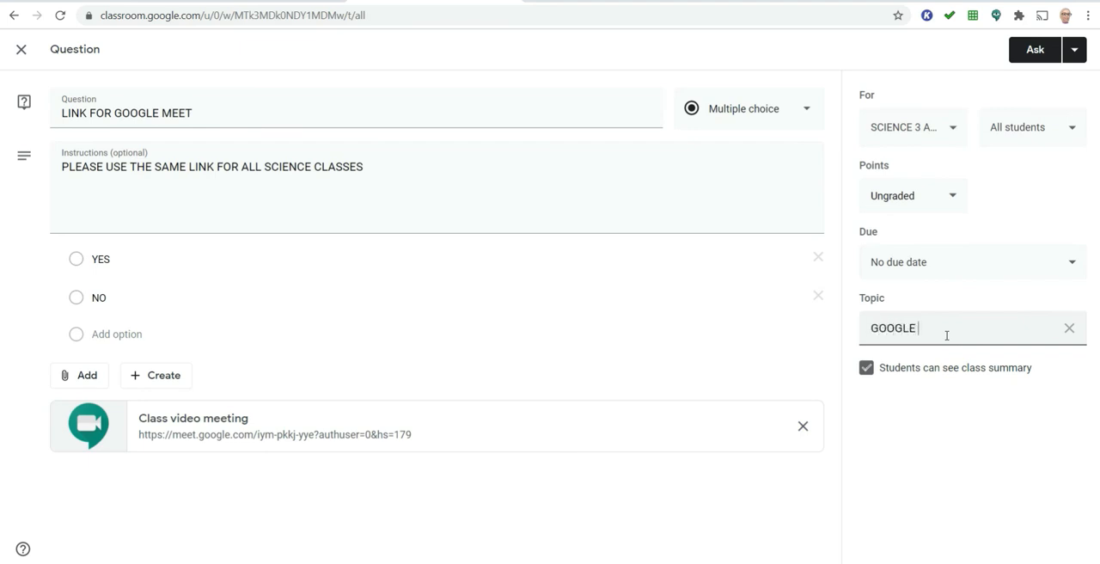
{"action": "type", "text": "MEET LINK"}
{"action": "left_click", "coordinate": [1003, 456]}
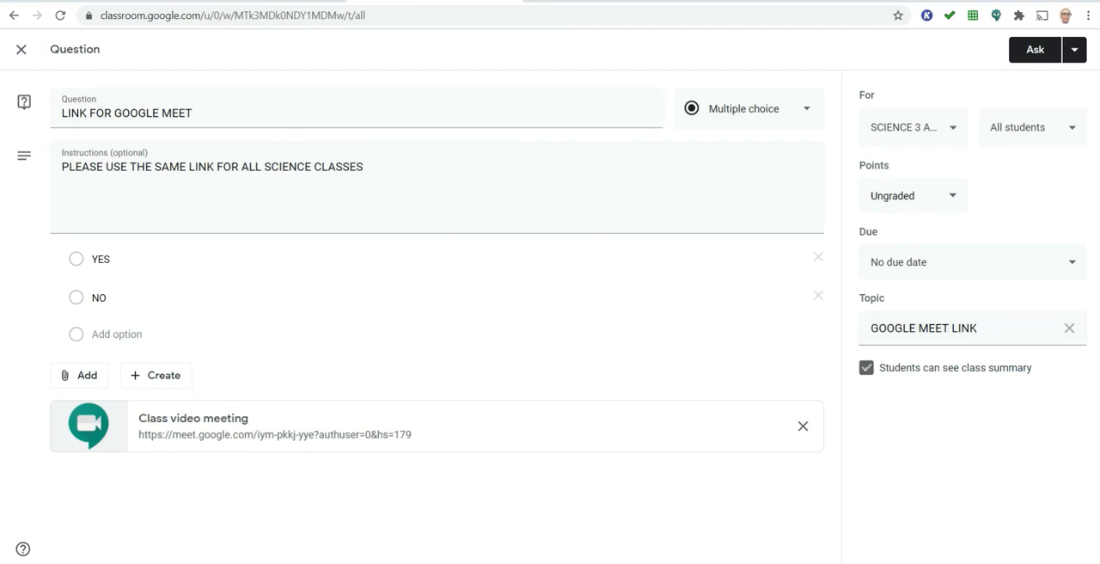
- Post the question to the class and expand it in the classwork list to view its details
{"action": "left_click", "coordinate": [1019, 55]}
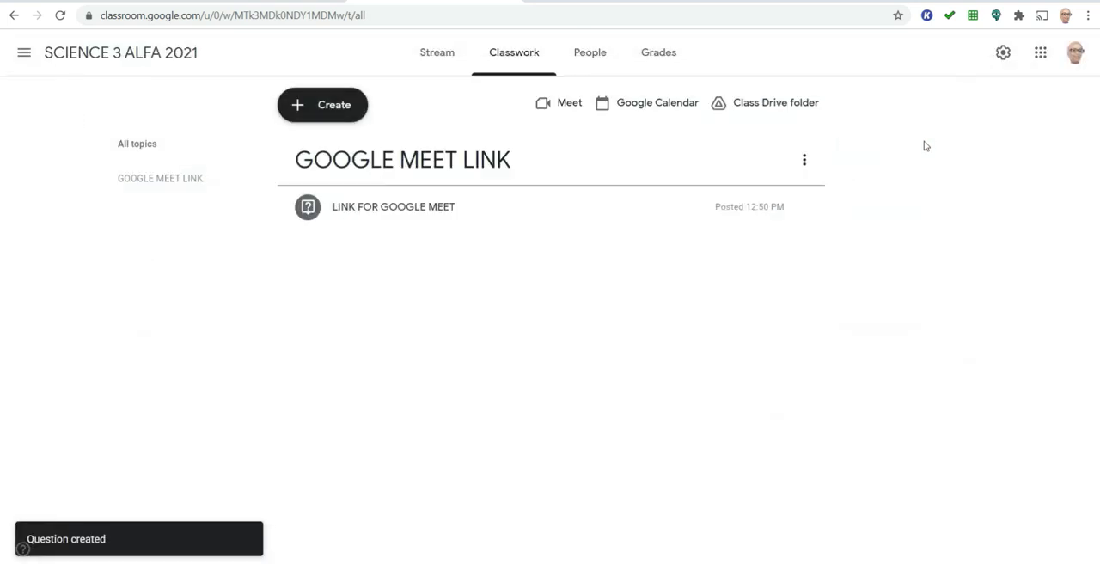
{"action": "left_click", "coordinate": [451, 208]}
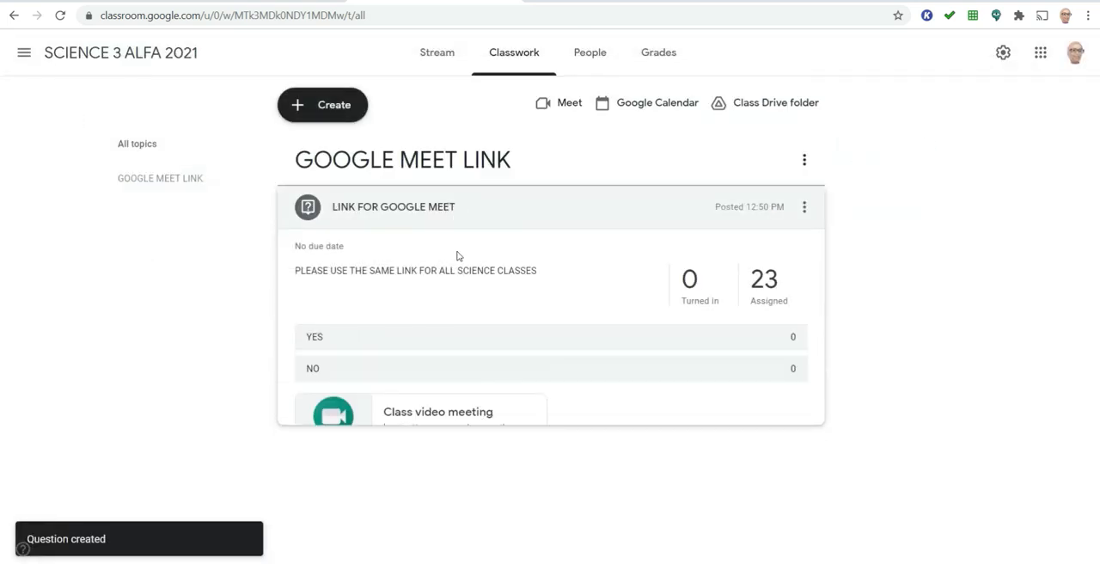